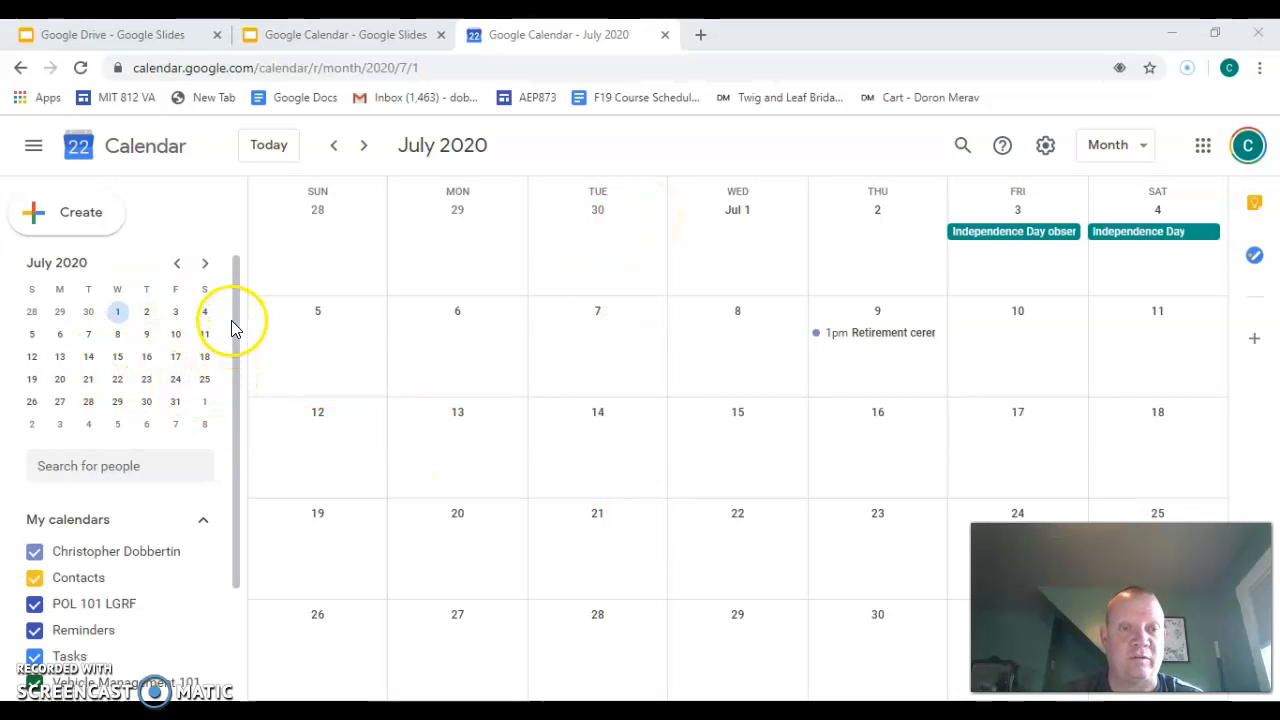
Look through the list of calendars and the available calendar views, keeping the Month view.
{"action": "left_click_drag", "start_coordinate": [233, 313], "coordinate": [265, 417]}
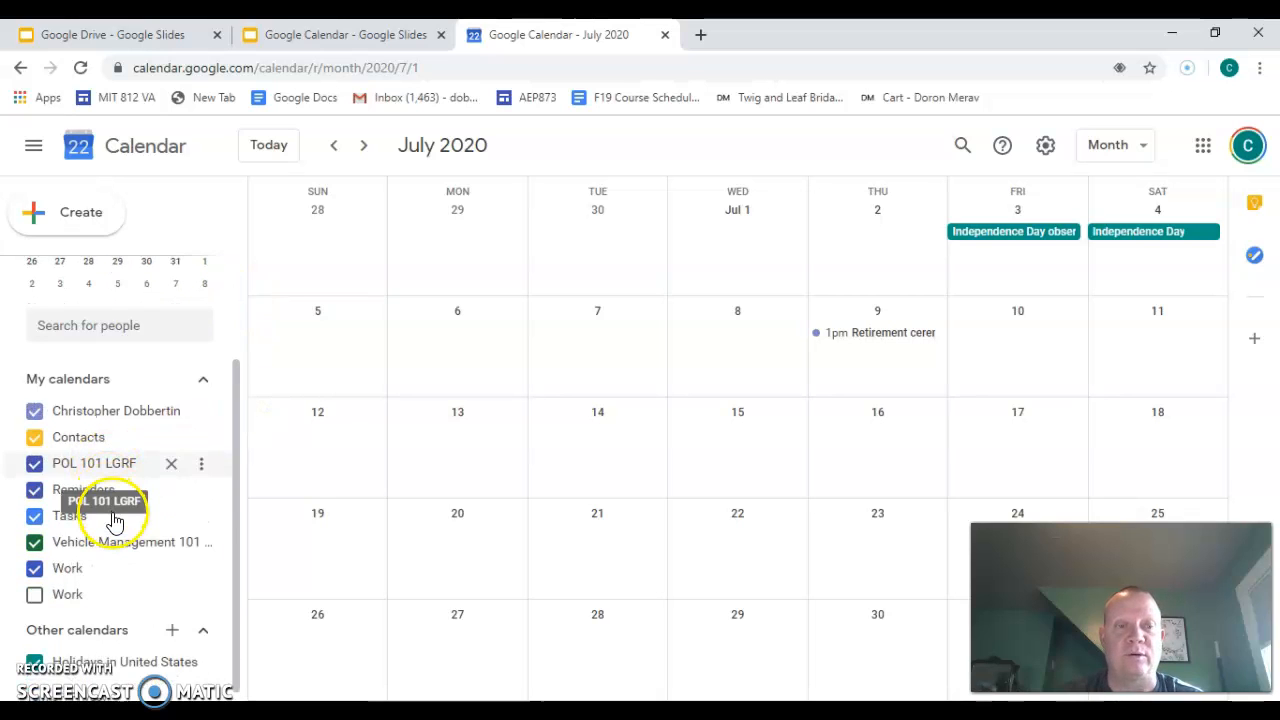
{"action": "left_click_drag", "start_coordinate": [240, 469], "coordinate": [237, 503]}
{"action": "left_click_drag", "start_coordinate": [237, 563], "coordinate": [235, 184]}
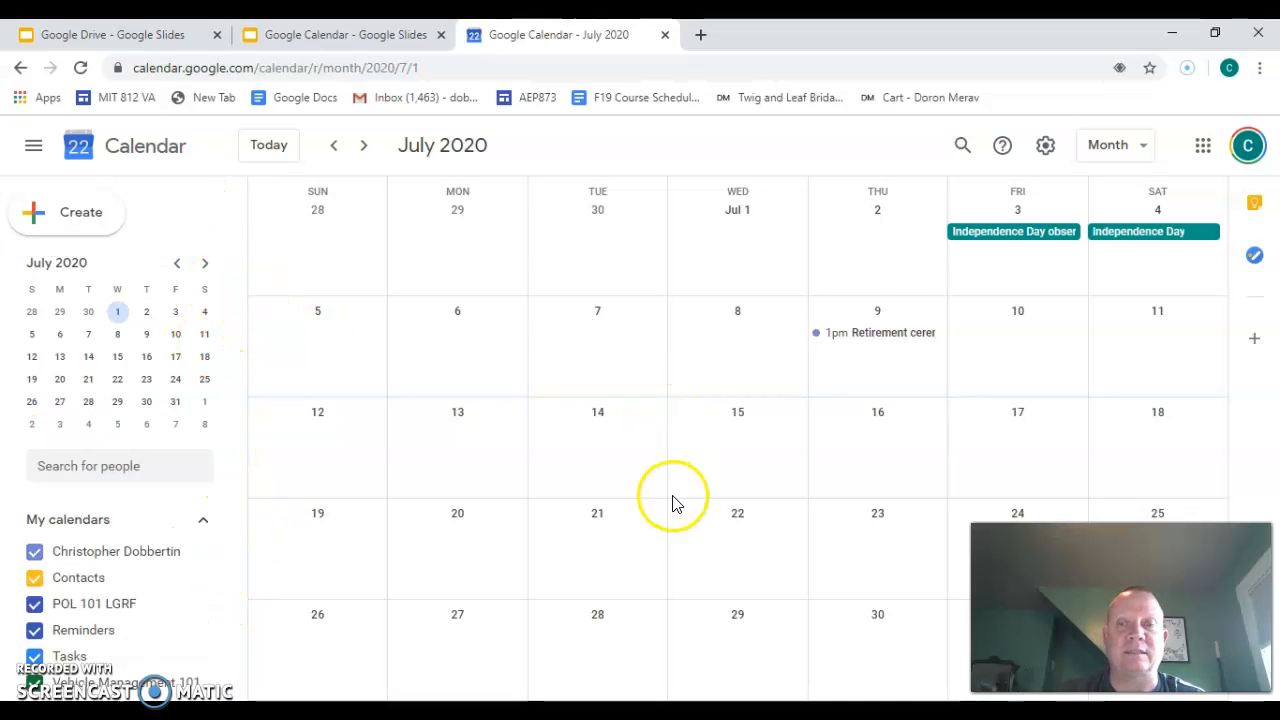
{"action": "left_click", "coordinate": [1144, 152]}
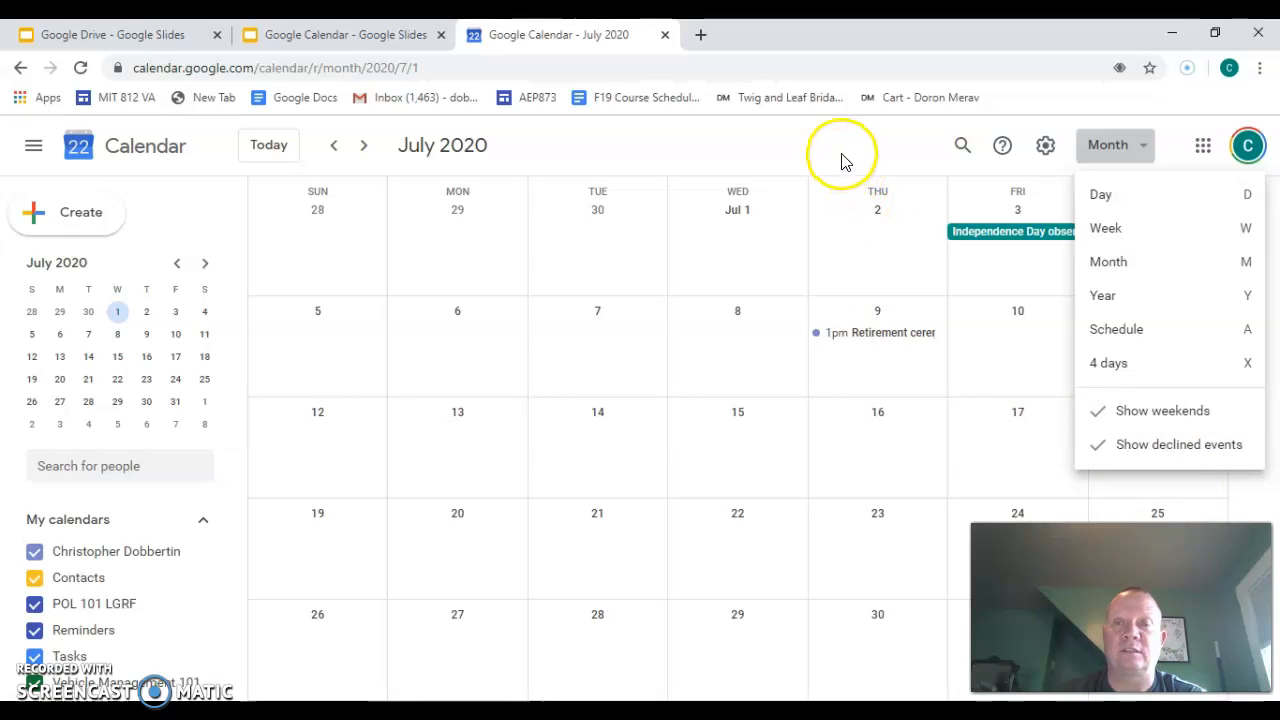
{"action": "left_click", "coordinate": [1180, 261]}
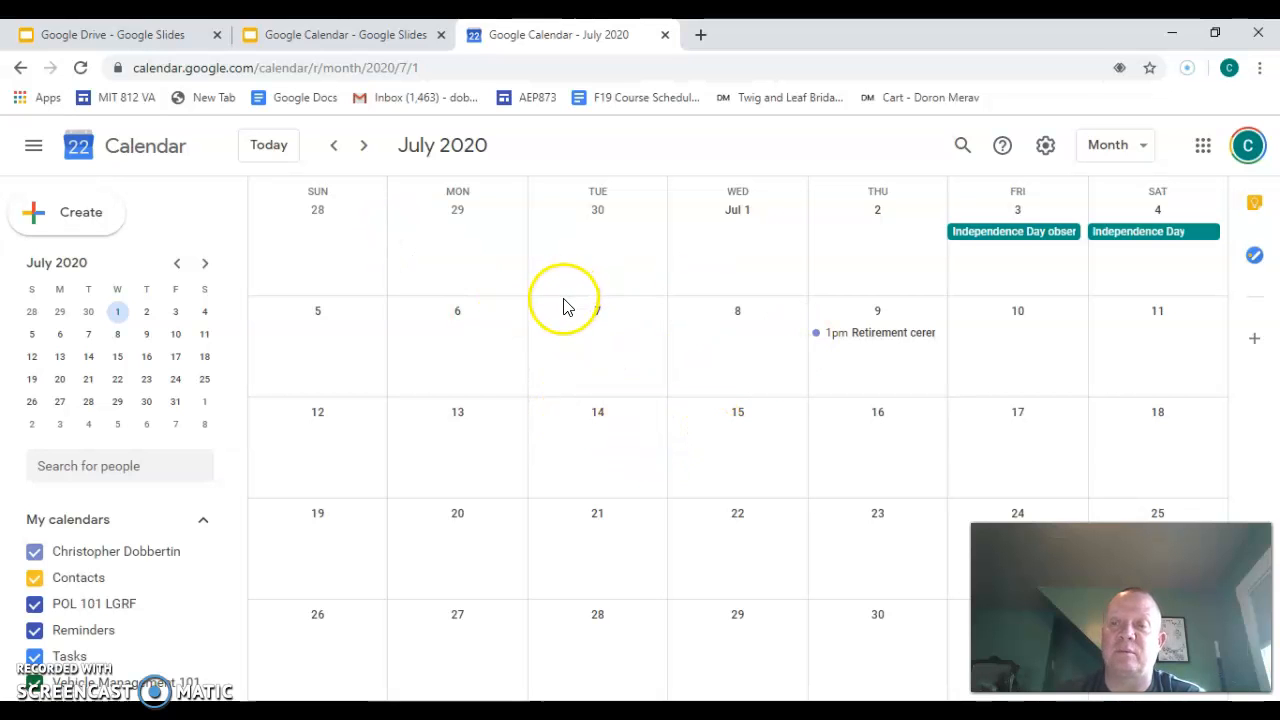
Open the details of the Retirement ceremony event on July 9.
{"action": "left_click", "coordinate": [860, 344]}
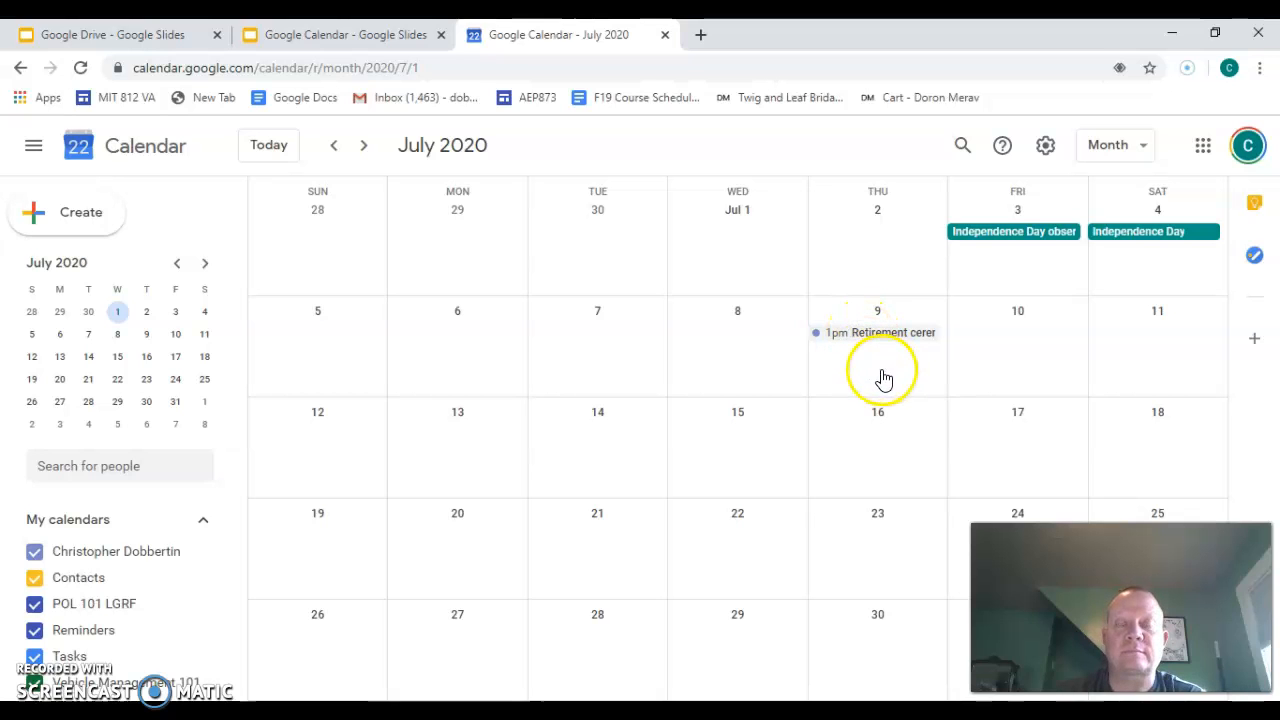
{"action": "left_click", "coordinate": [882, 373]}
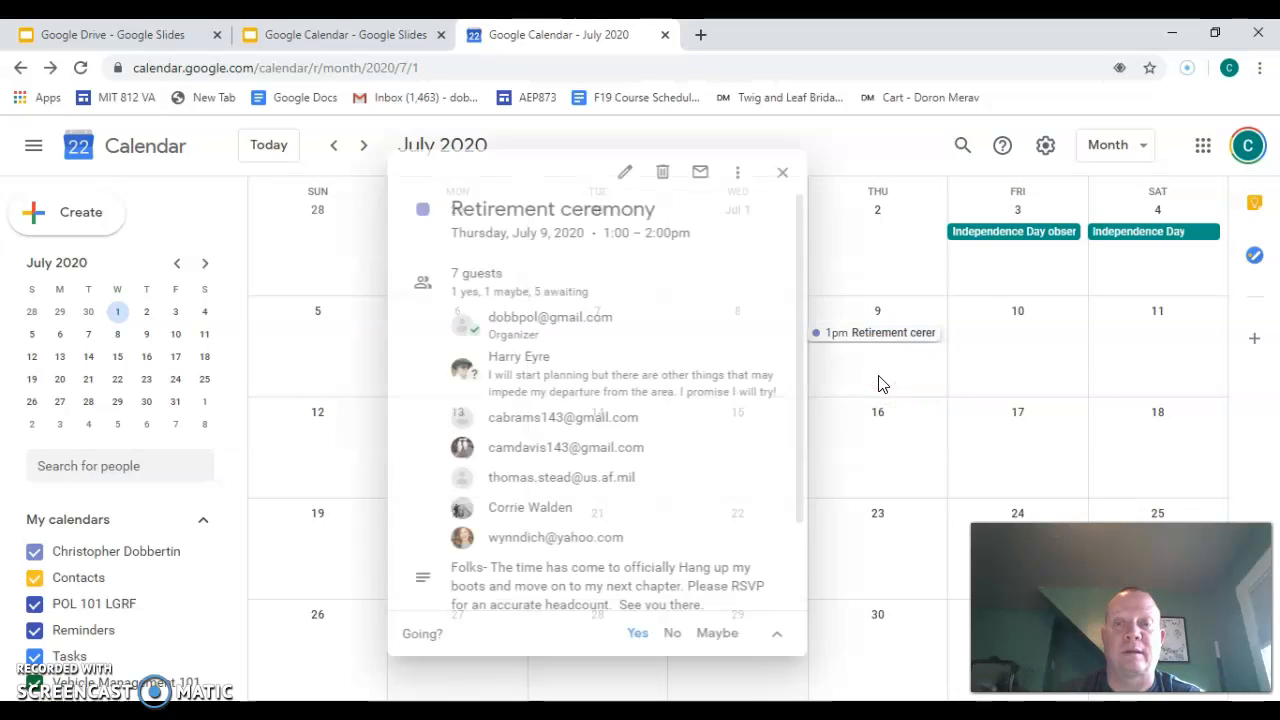
Create a new event dated Jul 9, 2020 and title it "Retirement Dinner".
{"action": "left_click", "coordinate": [38, 208]}
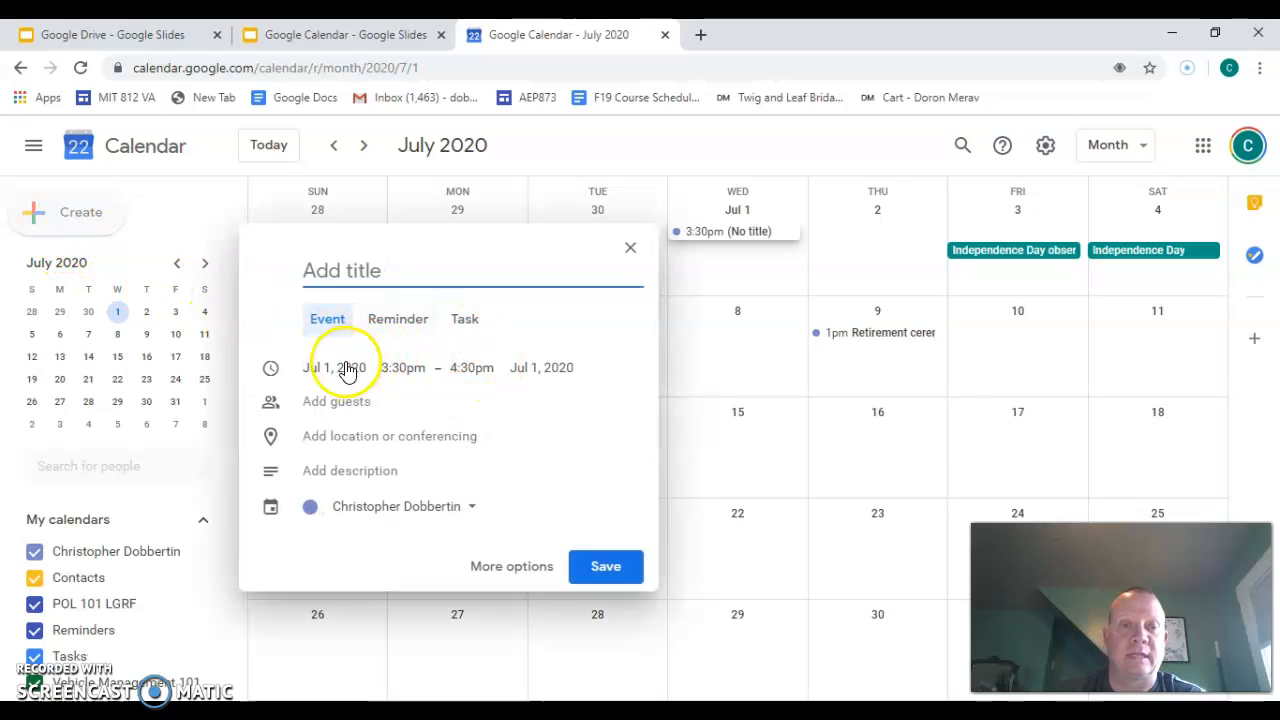
{"action": "left_click", "coordinate": [340, 368]}
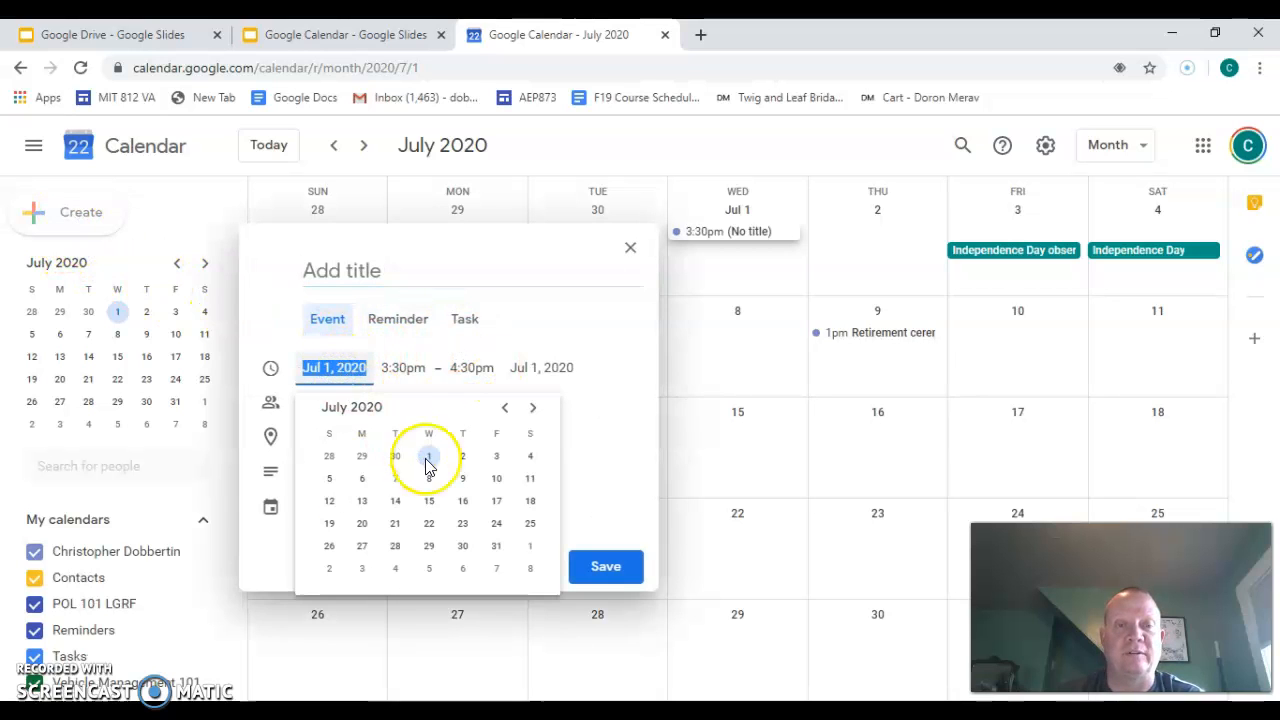
{"action": "left_click", "coordinate": [463, 479]}
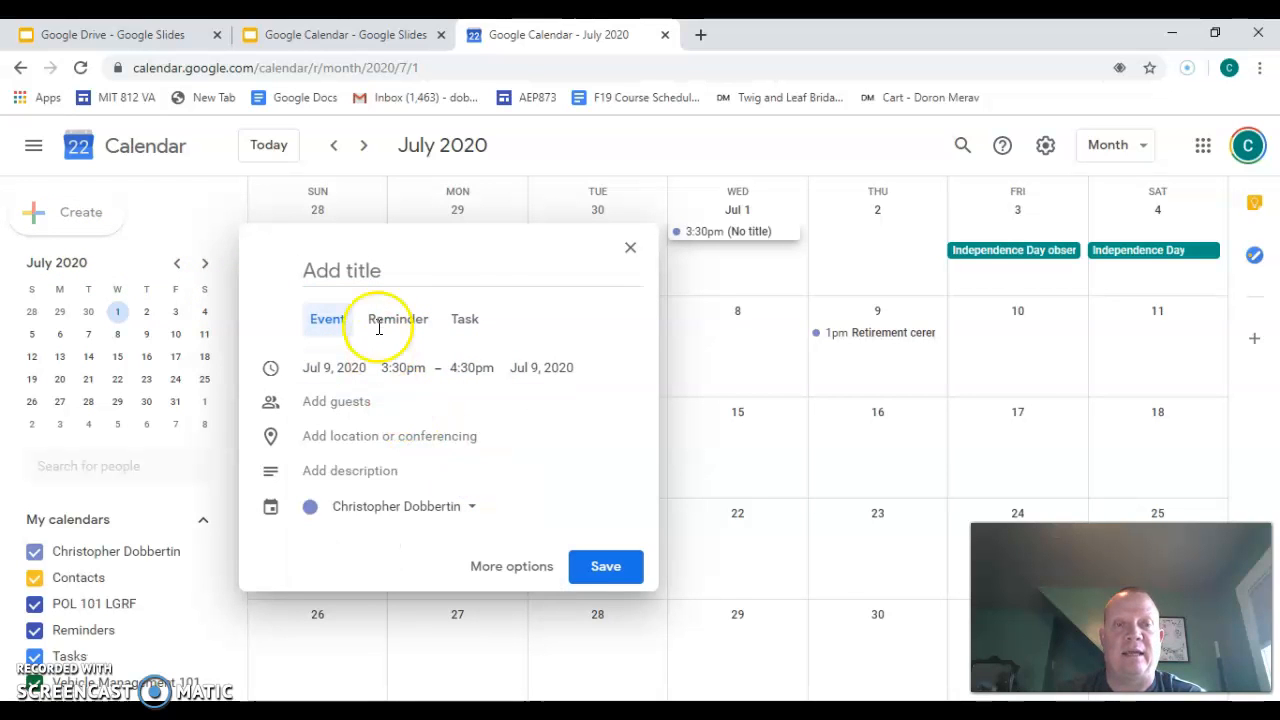
{"action": "left_click", "coordinate": [566, 274]}
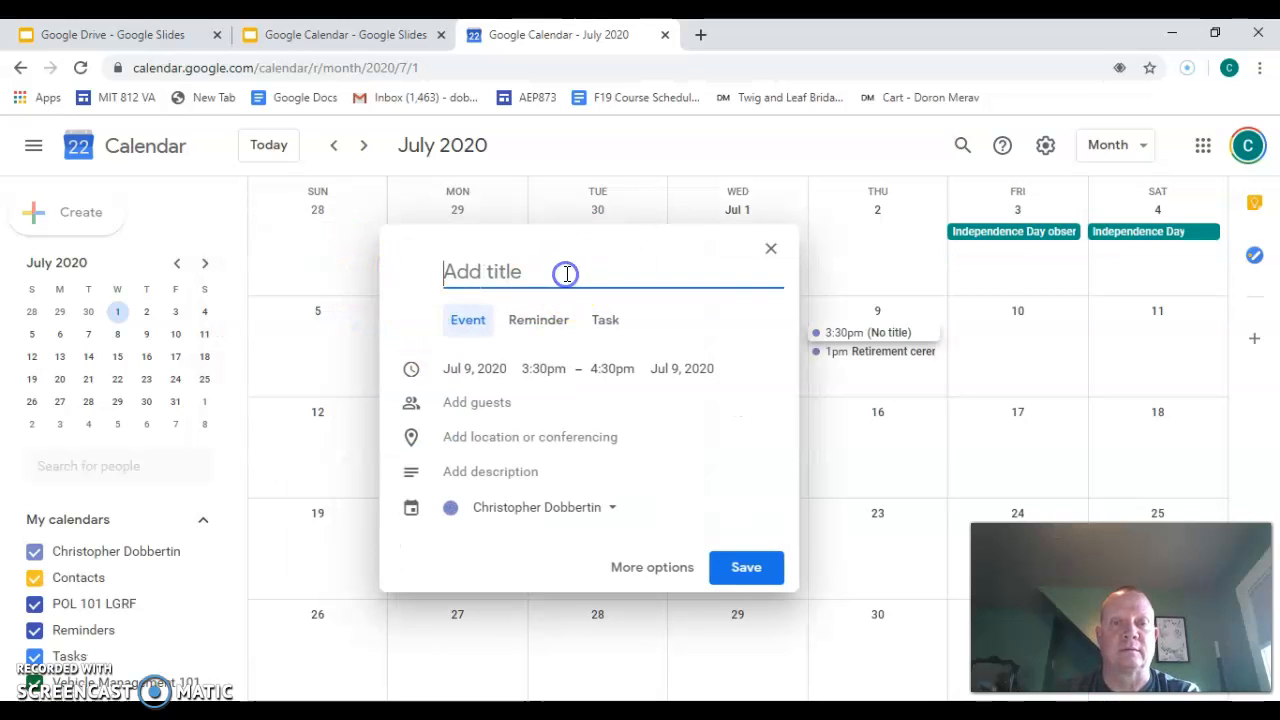
{"action": "type", "text": "Retiree"}
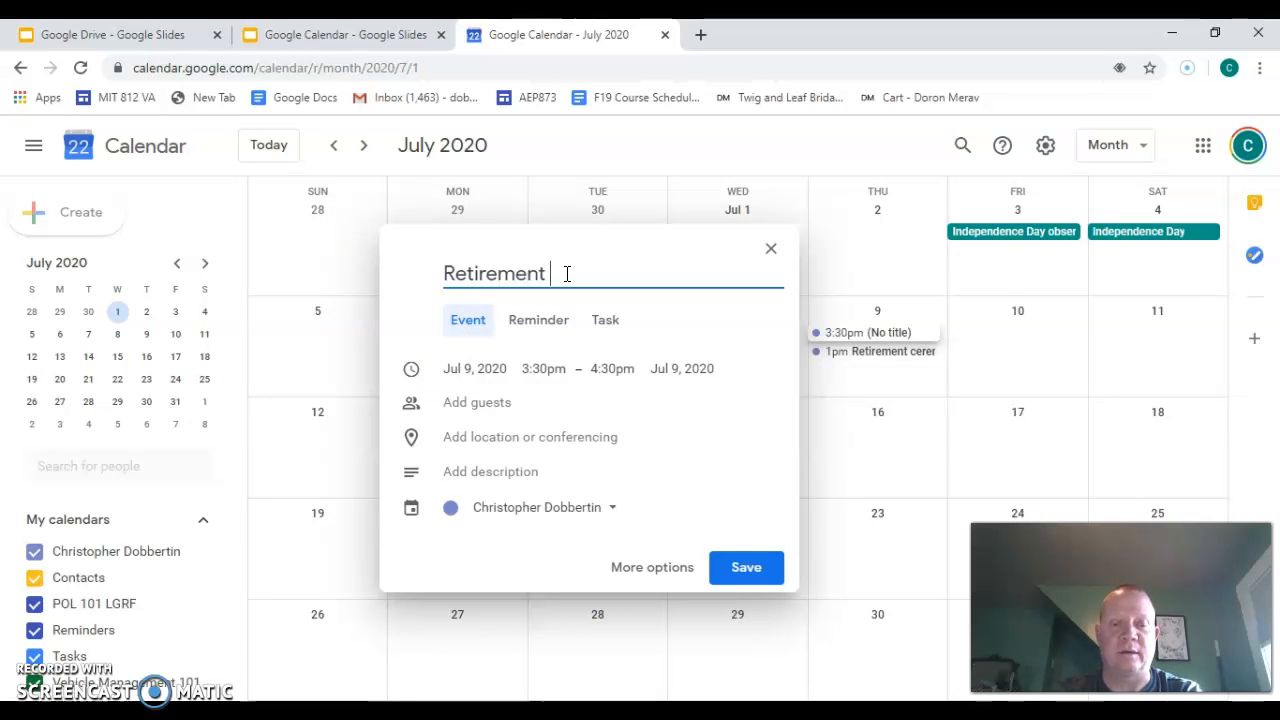
Set the start time of the Retirement Dinner event to 8:00pm.
{"action": "left_click", "coordinate": [543, 368]}
{"action": "left_click_drag", "start_coordinate": [690, 511], "coordinate": [690, 546]}
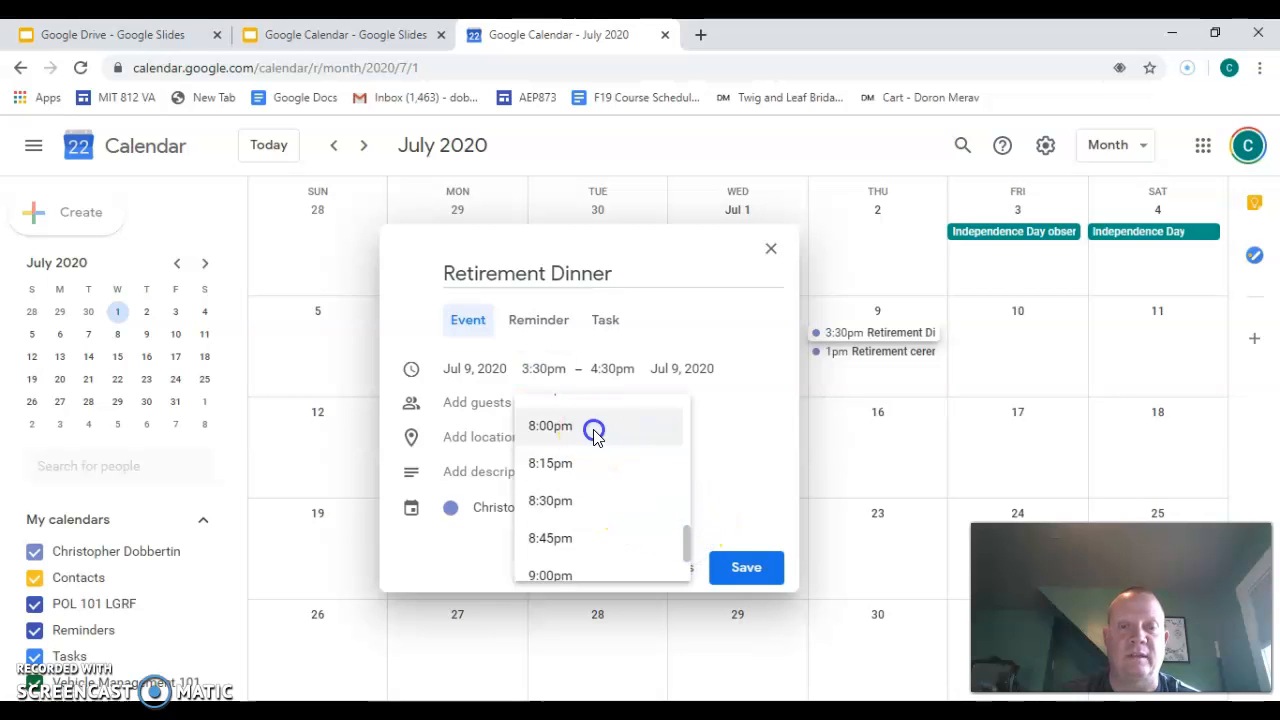
{"action": "left_click", "coordinate": [591, 427]}
Invite a guest to the Retirement Dinner event by finding the contact's e-mail among the suggestions.
{"action": "left_click", "coordinate": [487, 400]}
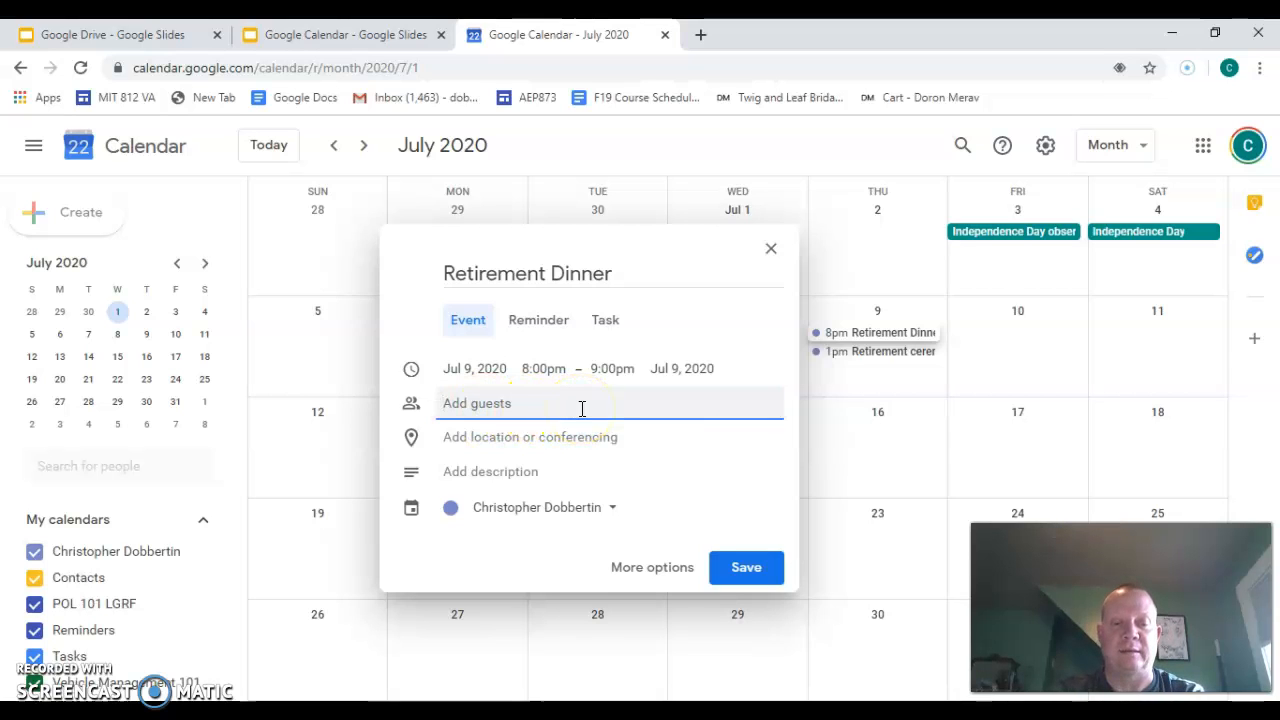
{"action": "type", "text": "whiskey"}
{"action": "left_click", "coordinate": [614, 462]}
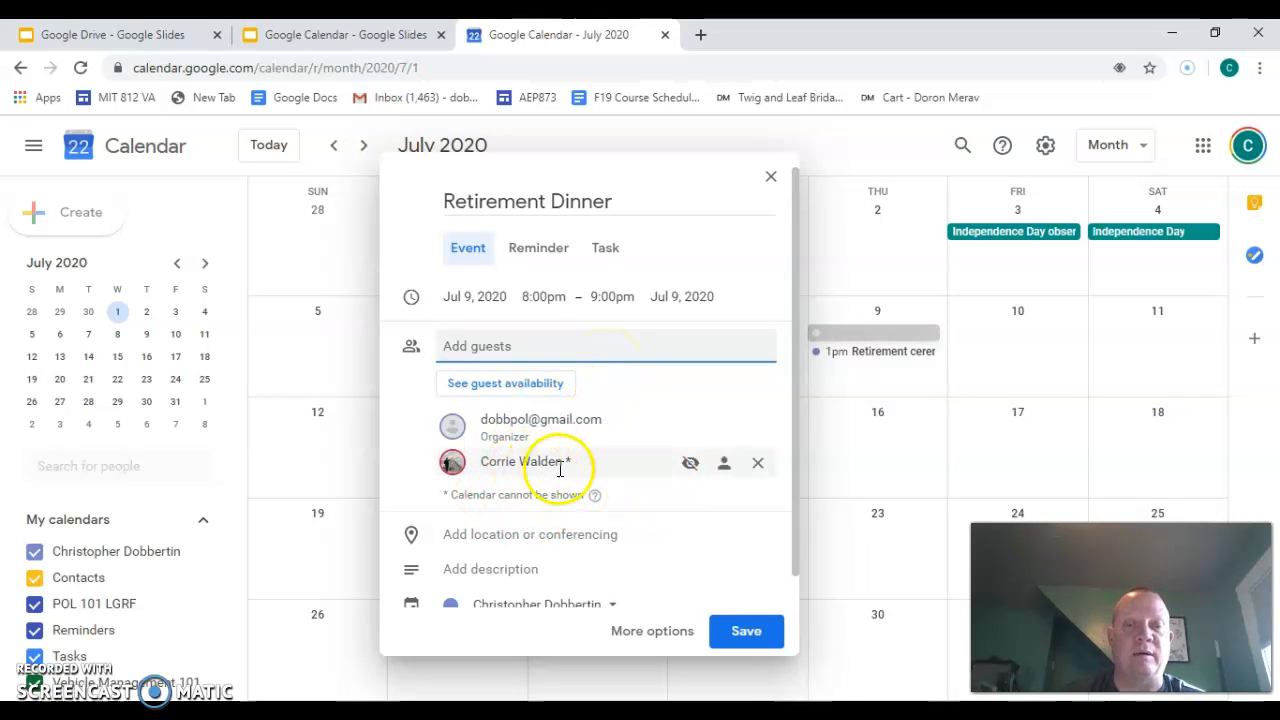
{"action": "scroll", "coordinate": [675, 535], "scroll_direction": "down", "scroll_amount": 1}
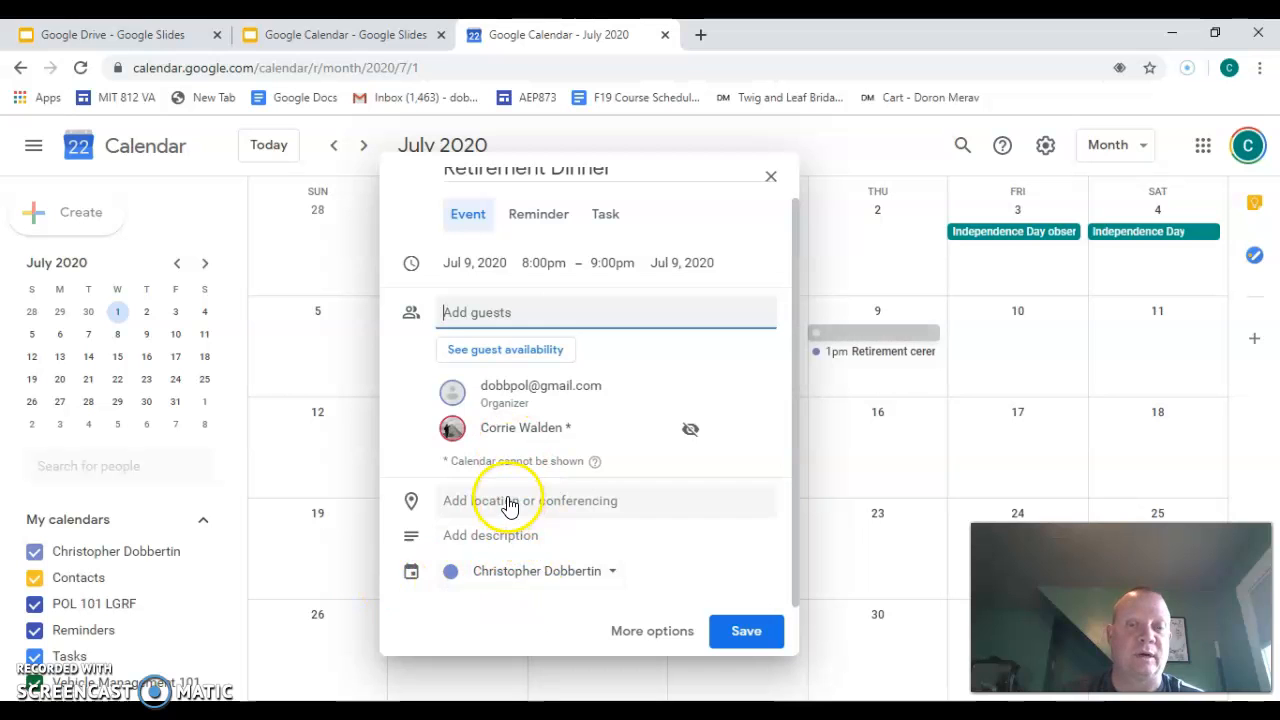
Save the Retirement Dinner event without sending invitation emails to the guest.
{"action": "left_click", "coordinate": [746, 631]}
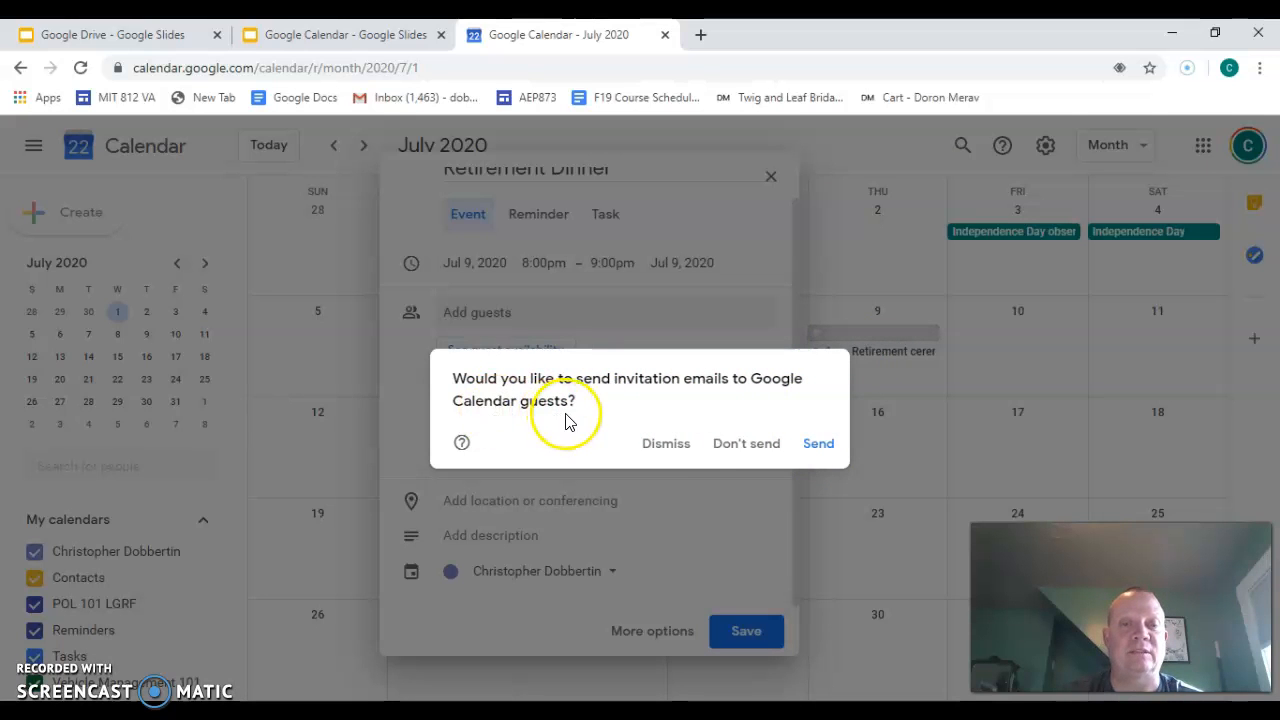
{"action": "left_click", "coordinate": [733, 447]}
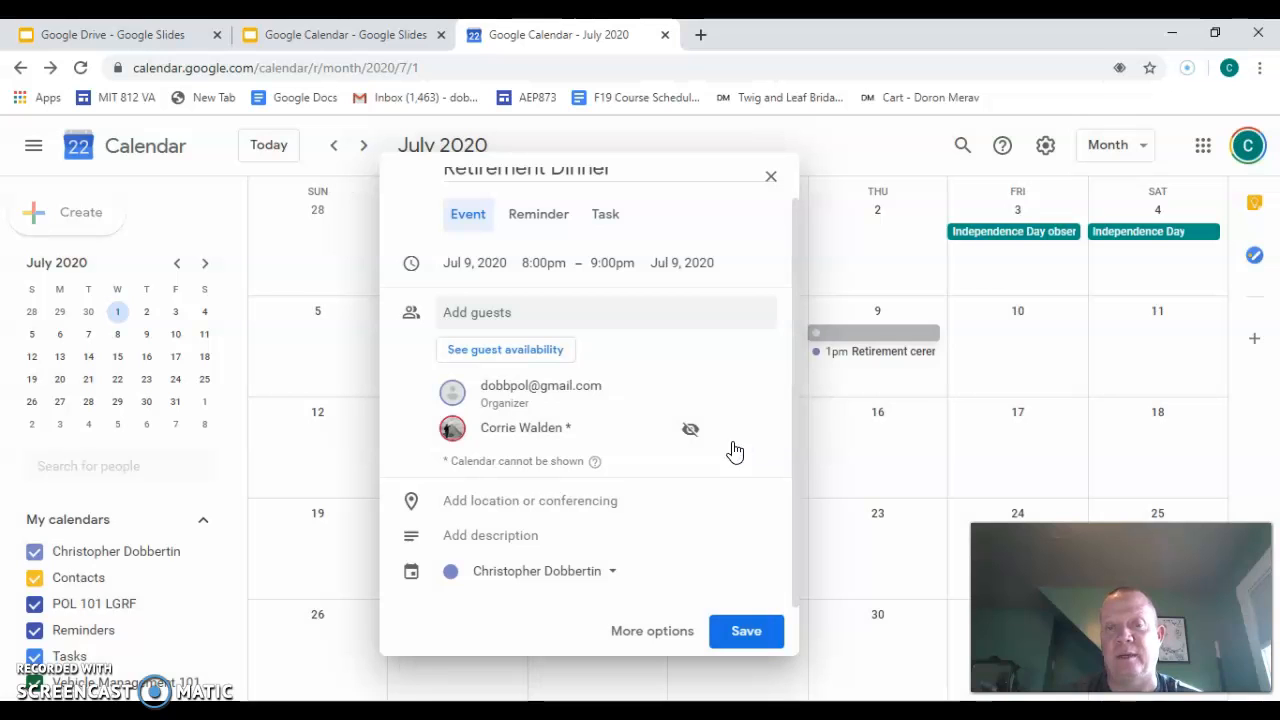
{"action": "left_click", "coordinate": [750, 635]}
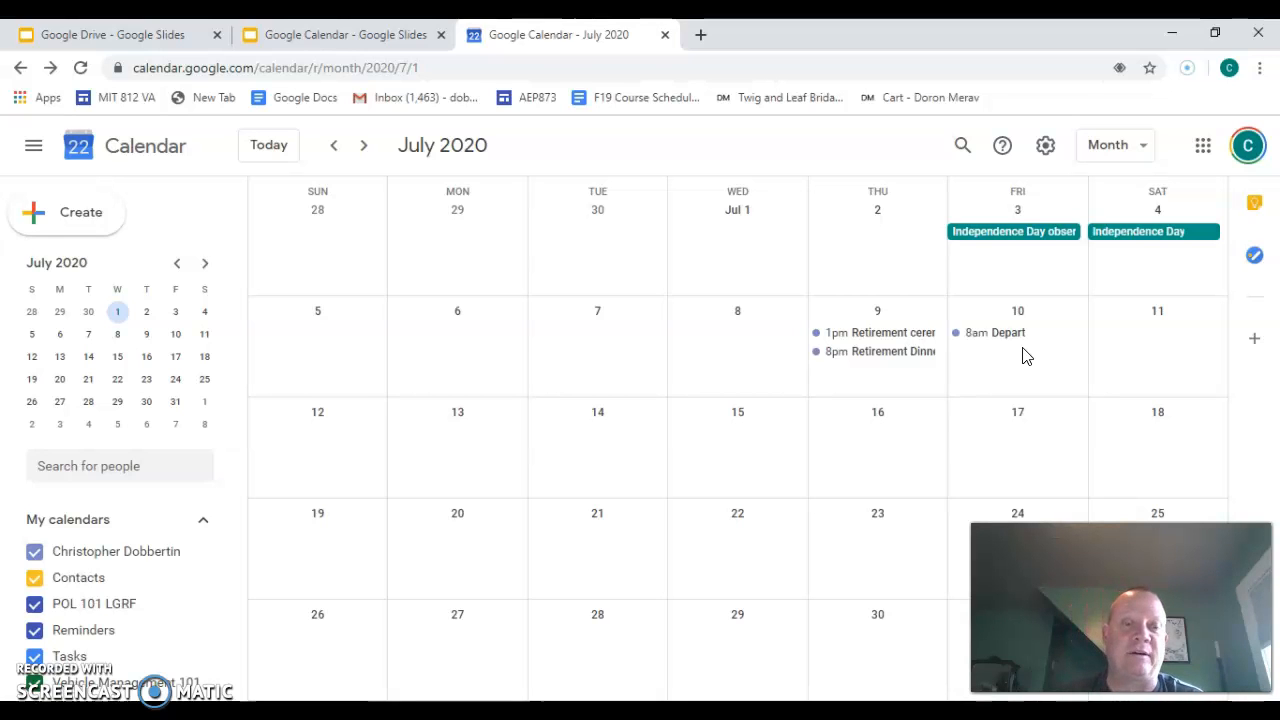
Browse the calendar back to June 2020 and forward to September 2020.
{"action": "left_click", "coordinate": [1017, 350]}
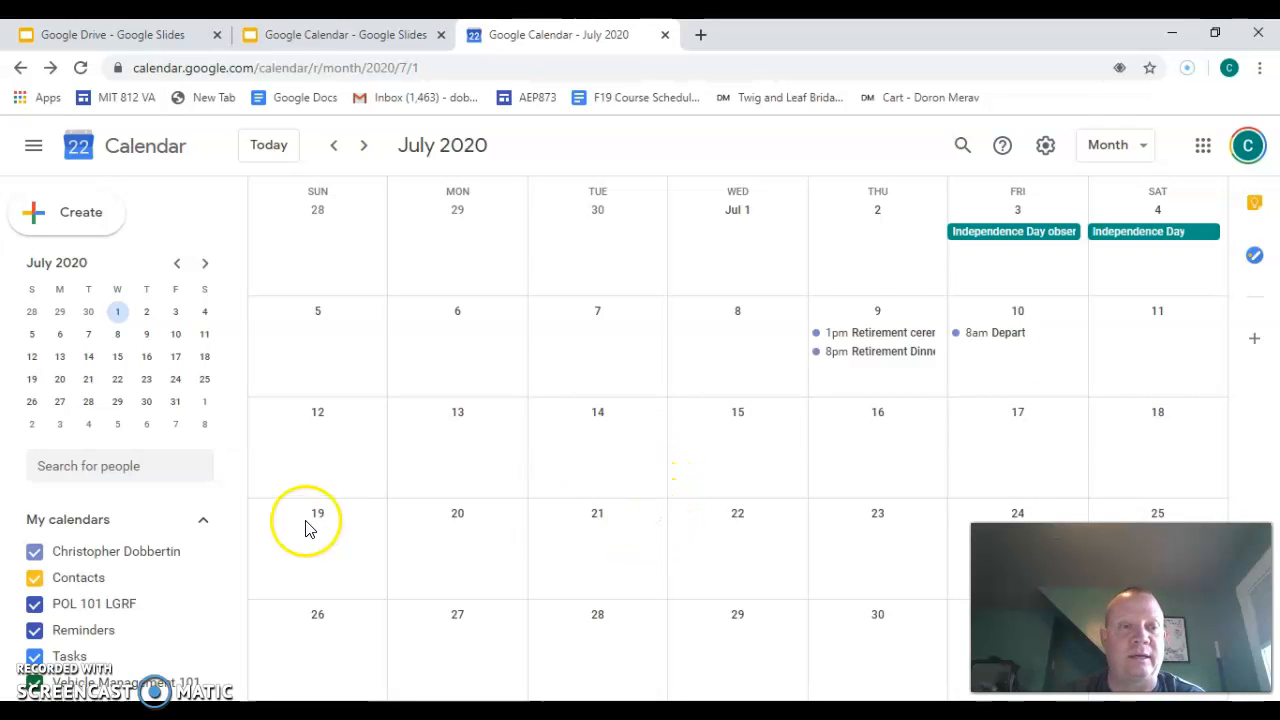
{"action": "key", "text": "k"}
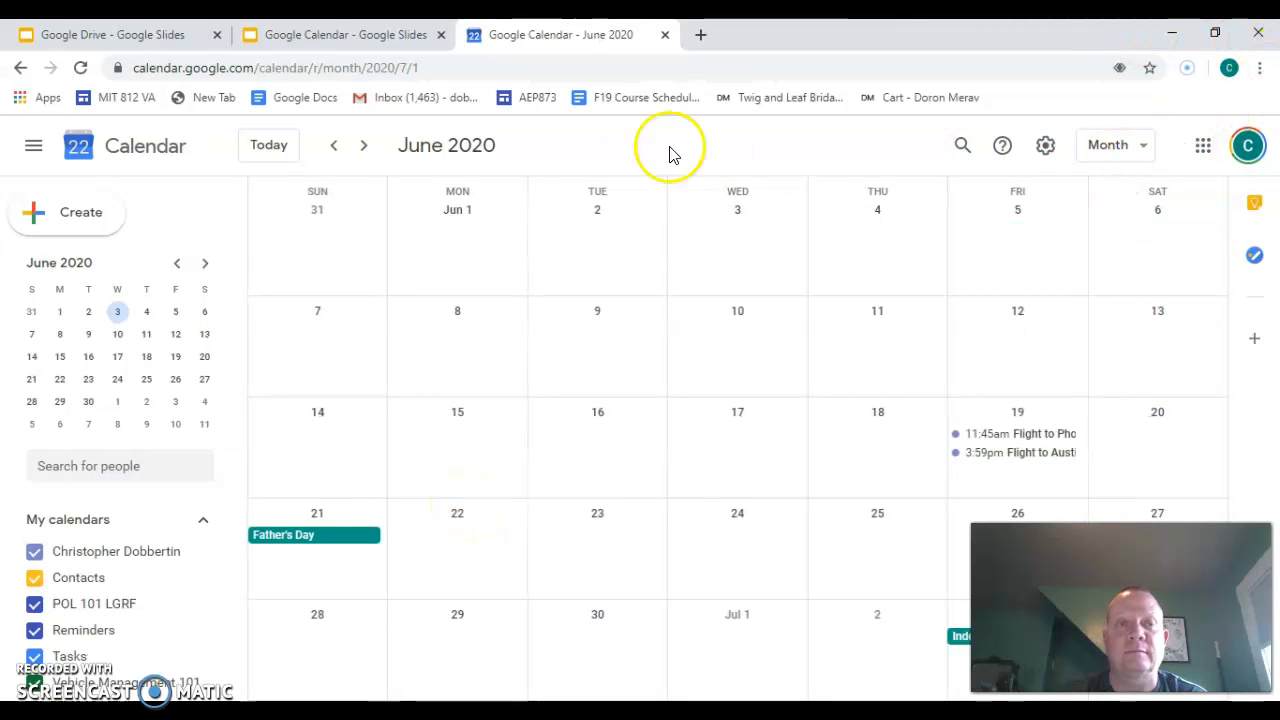
{"action": "key", "text": "j"}
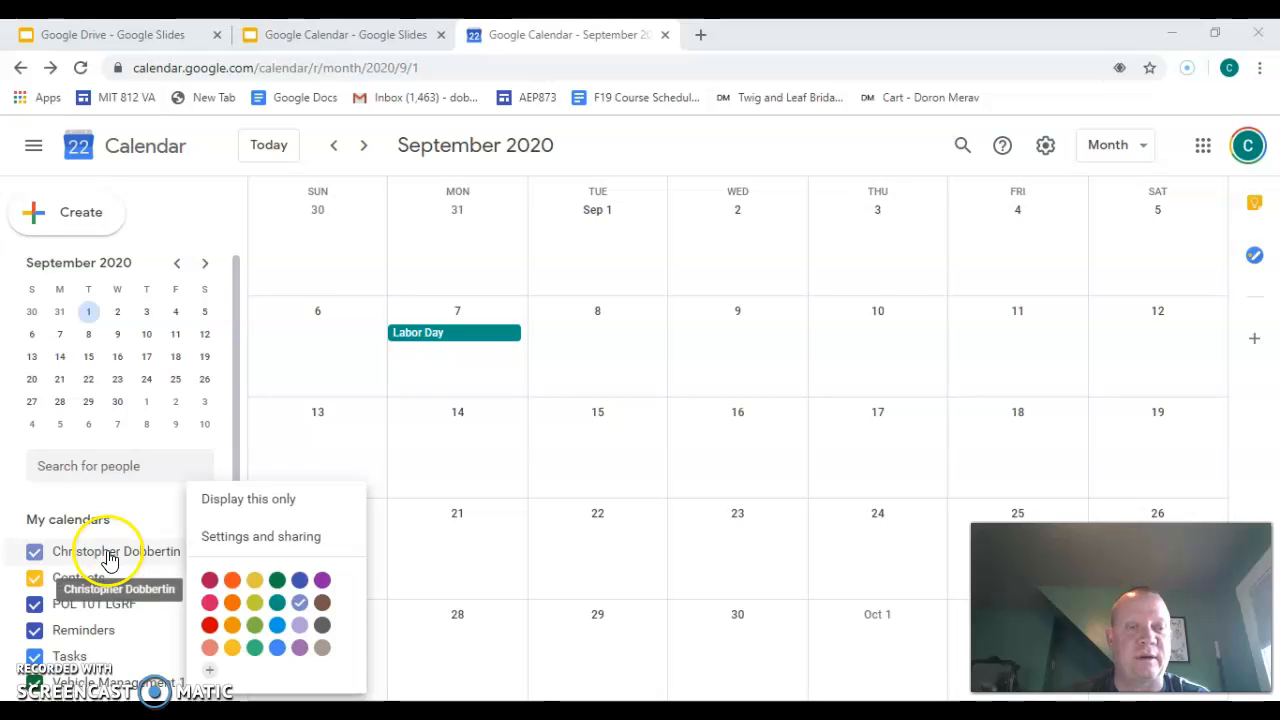
Hide the owner's personal calendar under My calendars and open its settings and sharing page.
{"action": "right_click", "coordinate": [108, 556]}
{"action": "left_click", "coordinate": [82, 556]}
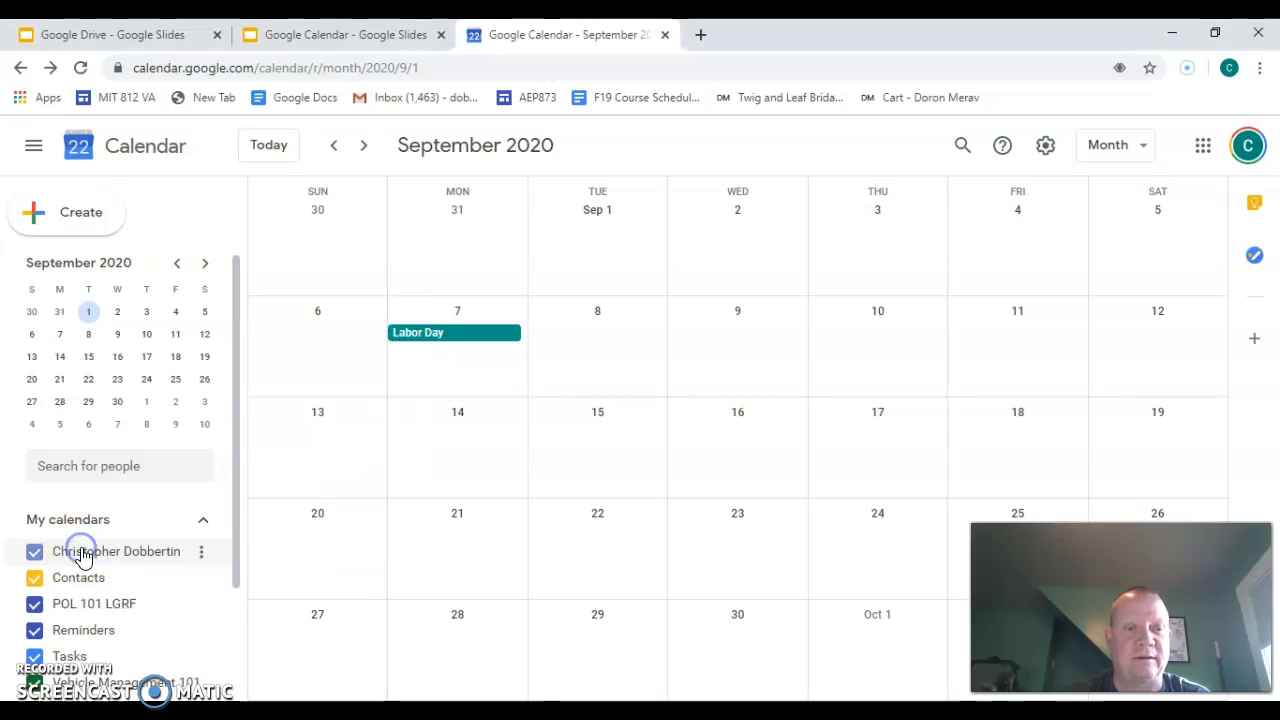
{"action": "left_click", "coordinate": [202, 558]}
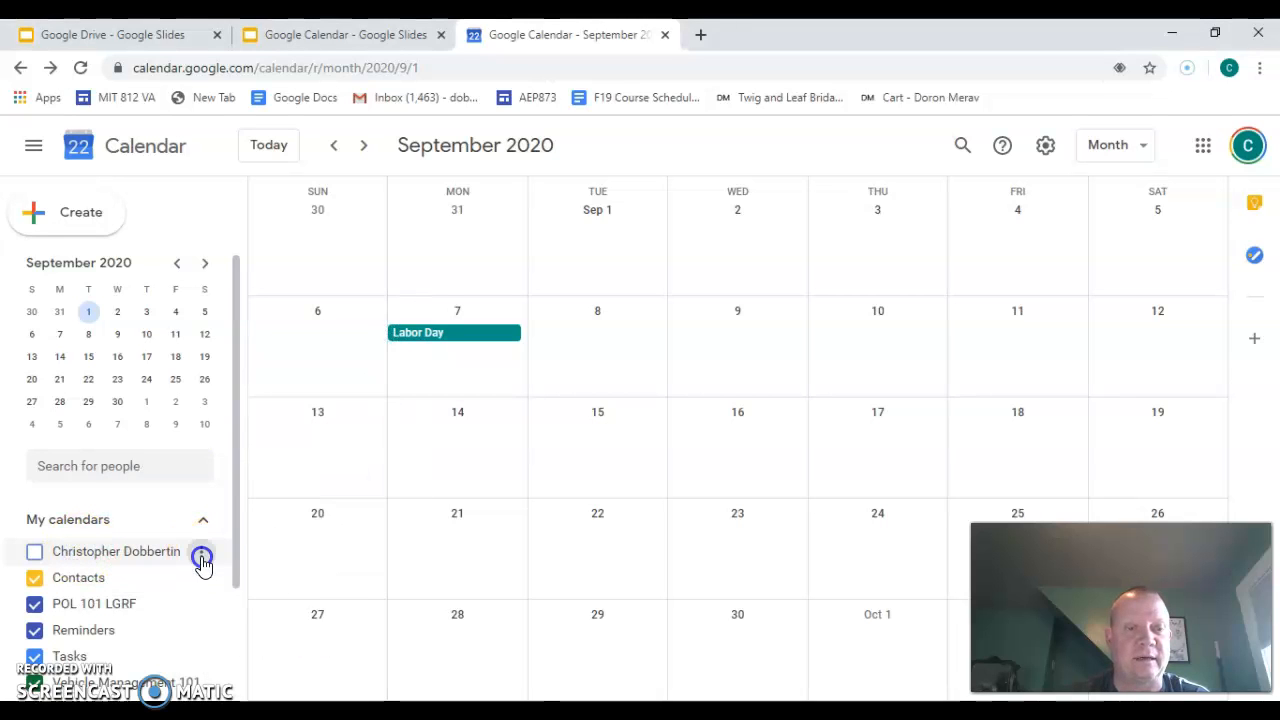
{"action": "left_click", "coordinate": [222, 534]}
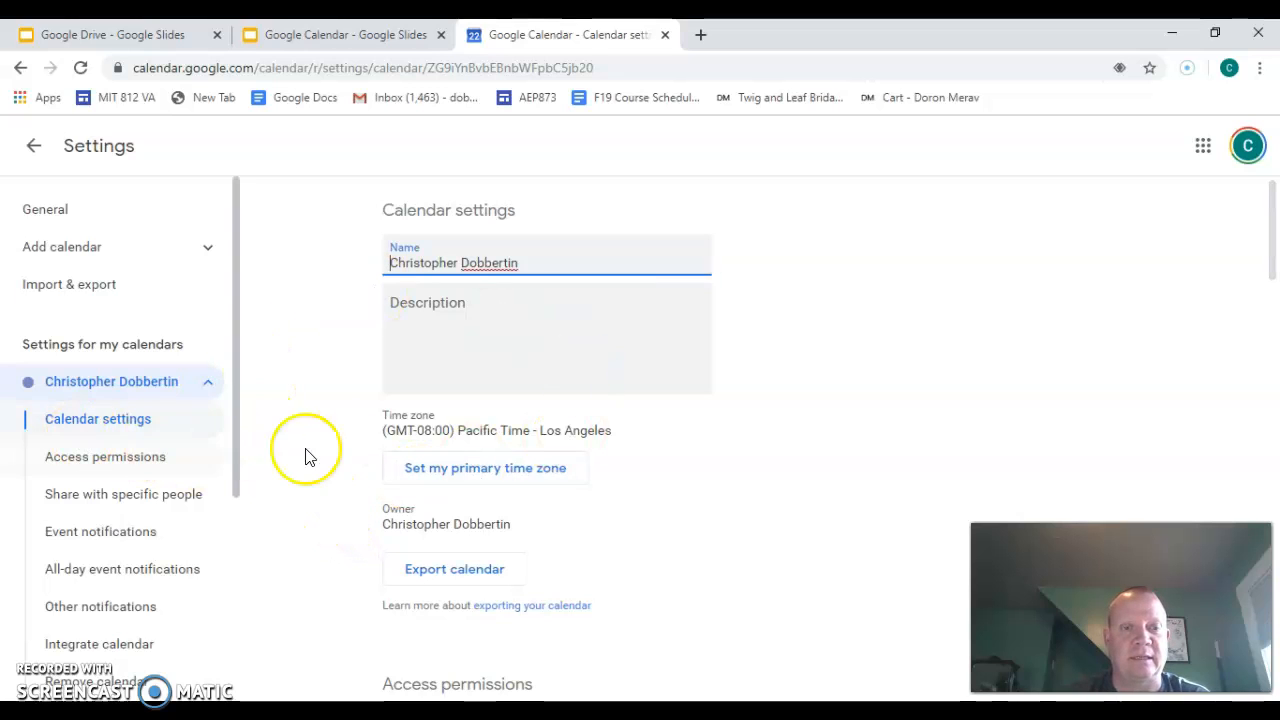
Add a person to the calendar's specific-people sharing by entering the contact's e-mail.
{"action": "scroll", "coordinate": [538, 466], "scroll_direction": "down", "scroll_amount": 3}
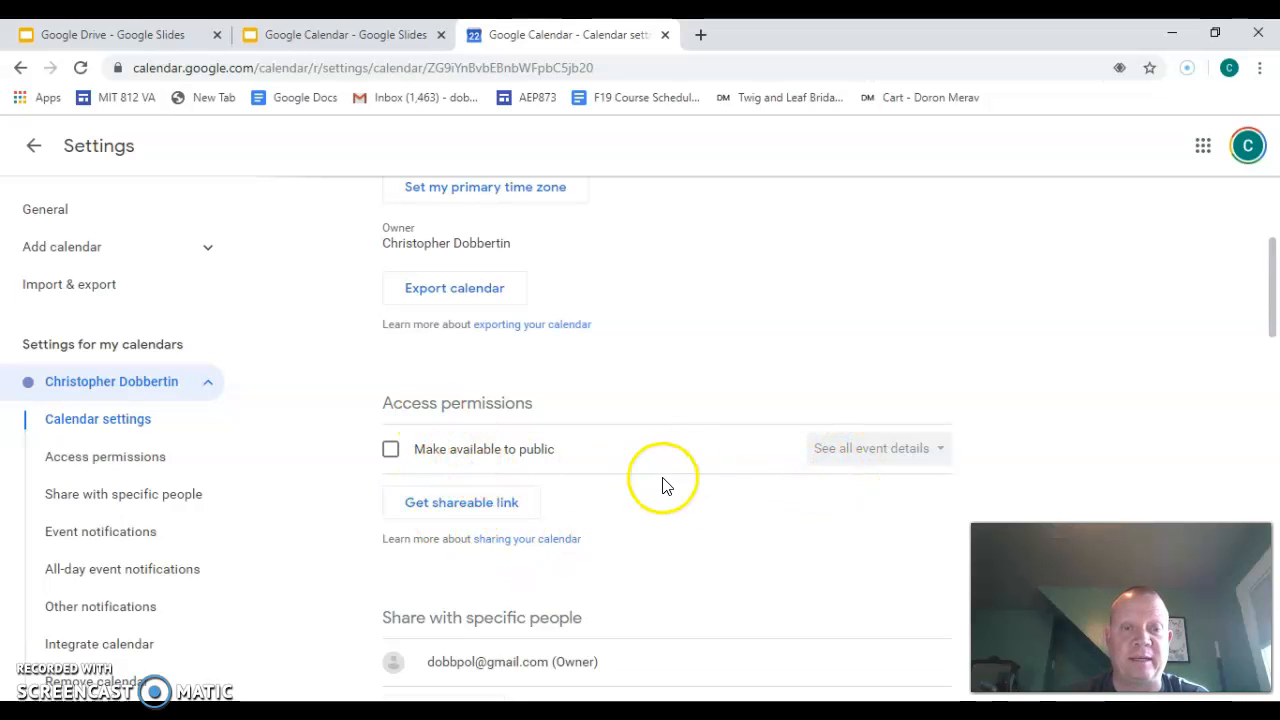
{"action": "scroll", "coordinate": [660, 486], "scroll_direction": "down", "scroll_amount": 4}
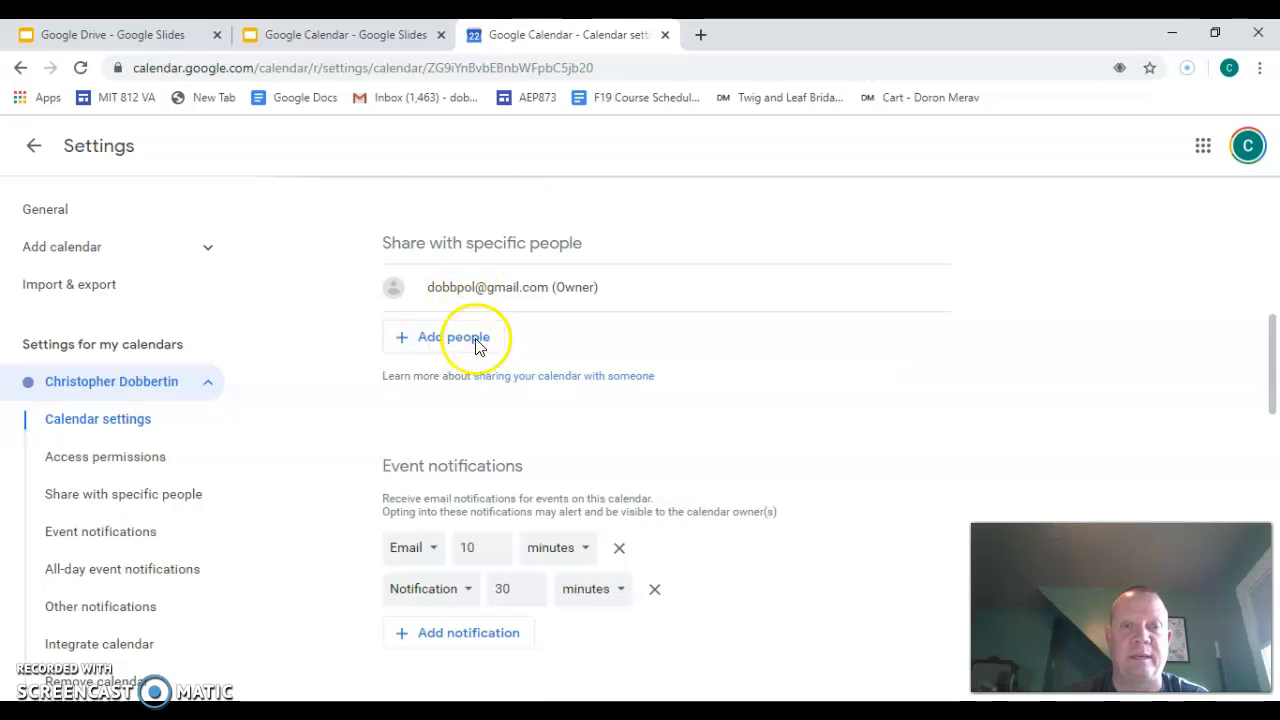
{"action": "left_click", "coordinate": [441, 344]}
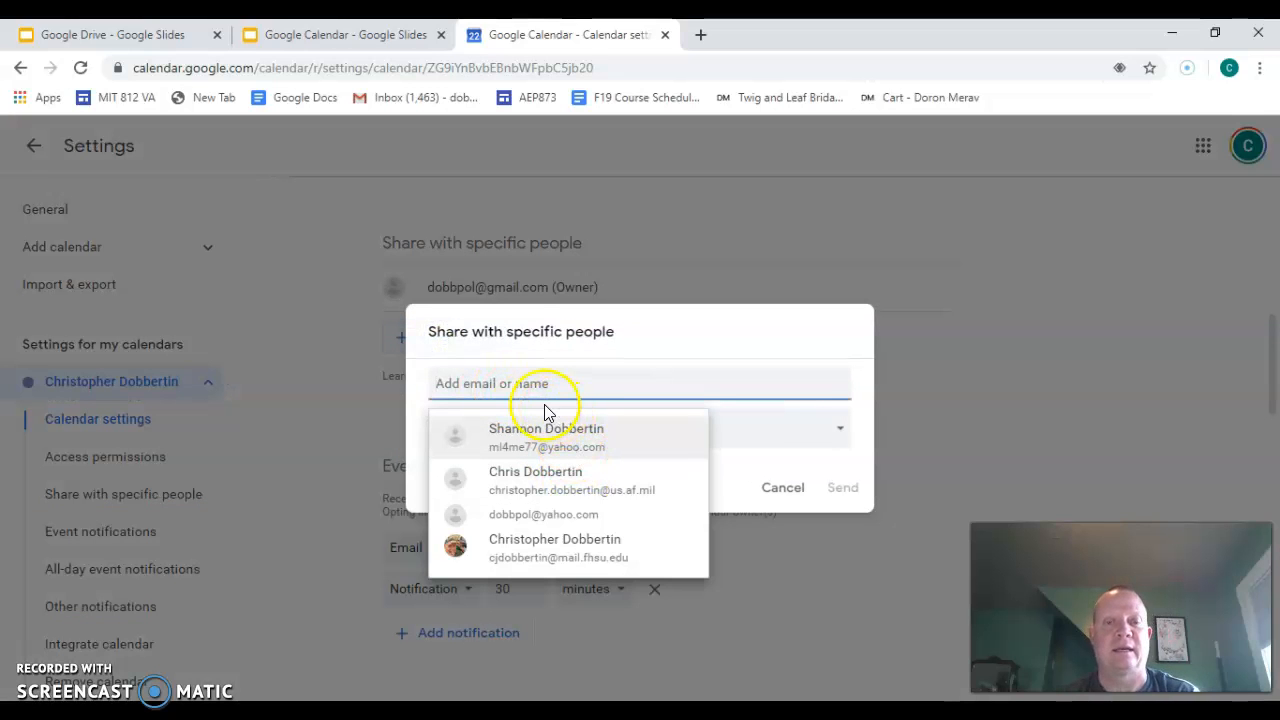
{"action": "left_click", "coordinate": [509, 371]}
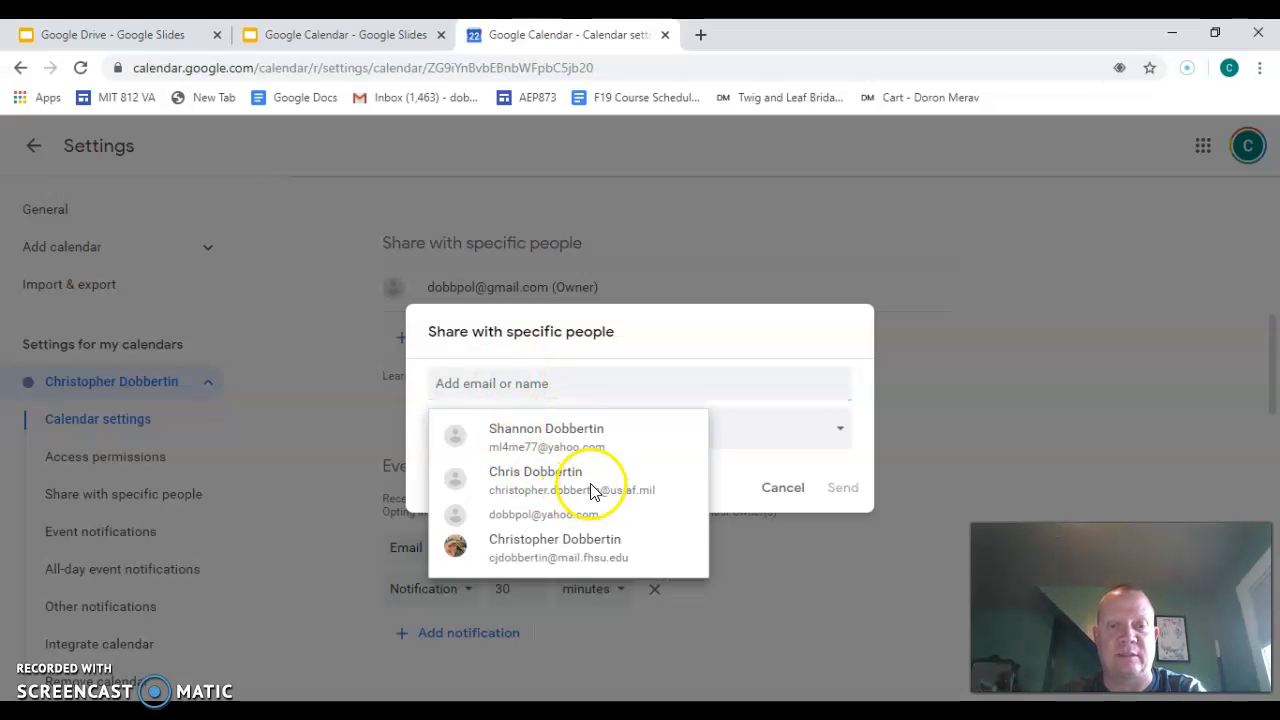
{"action": "left_click", "coordinate": [497, 384]}
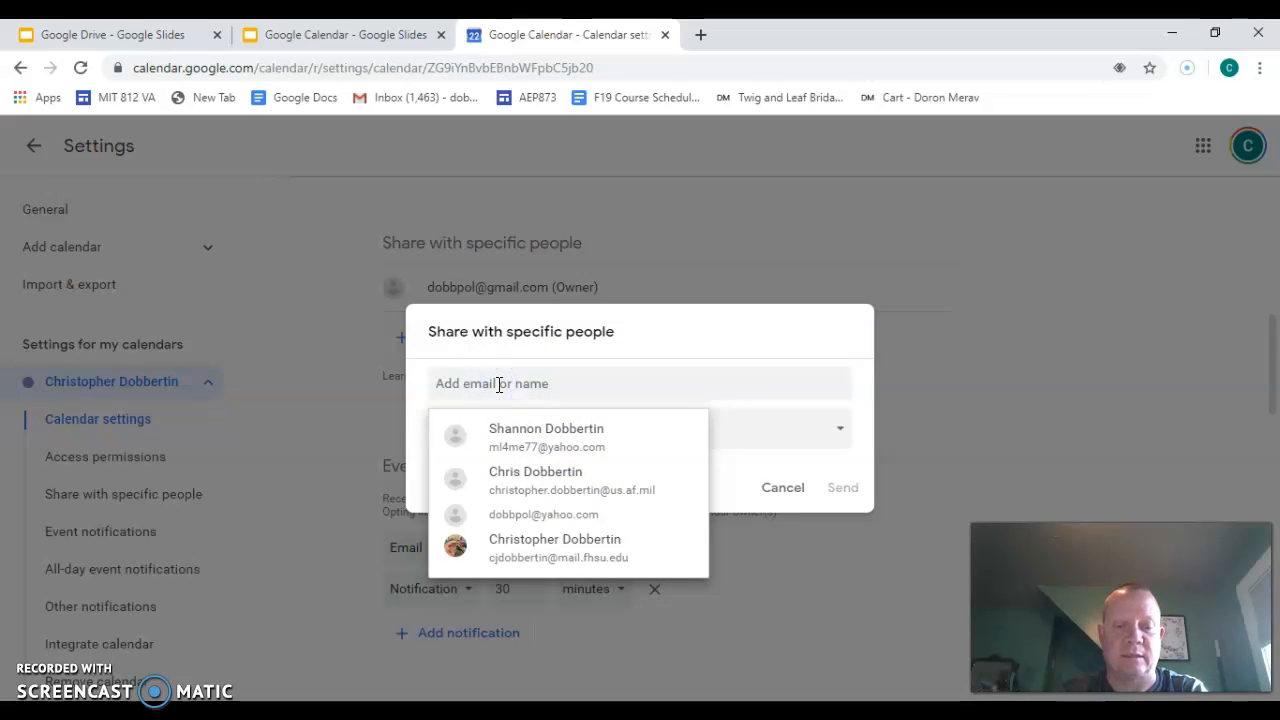
{"action": "left_click", "coordinate": [557, 431]}
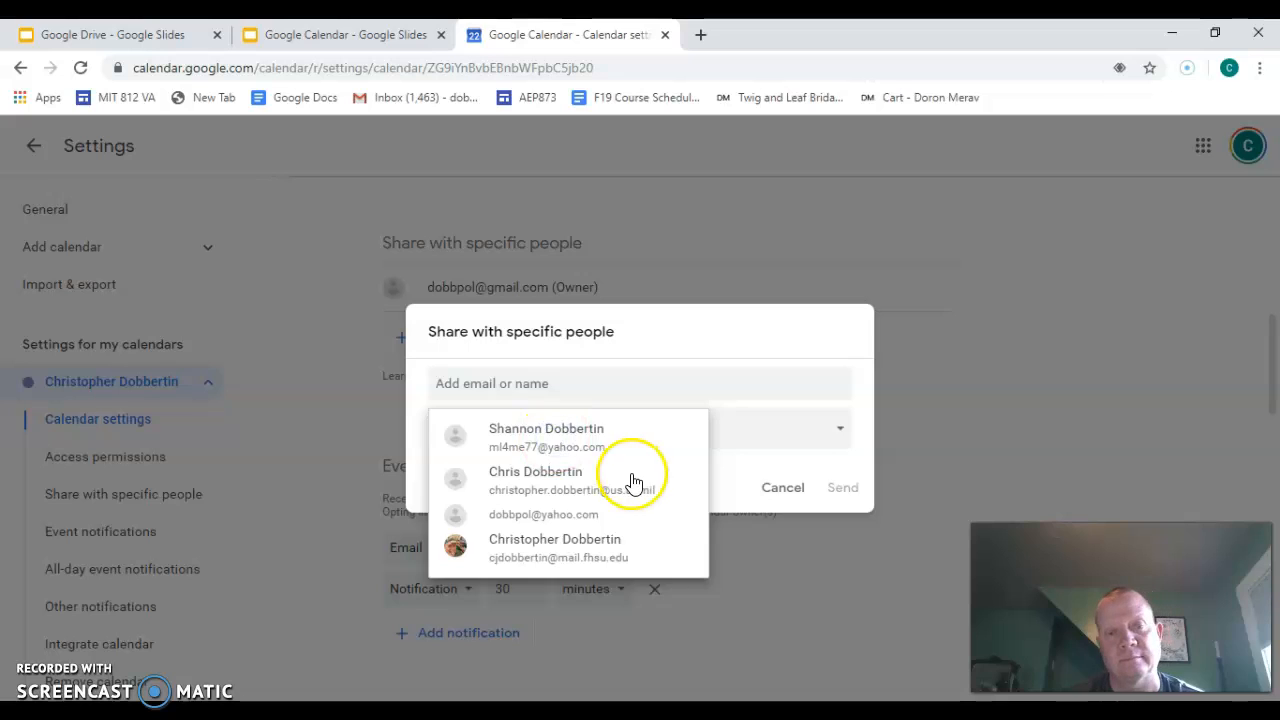
{"action": "type", "text": "whiske"}
{"action": "key", "text": "Return"}
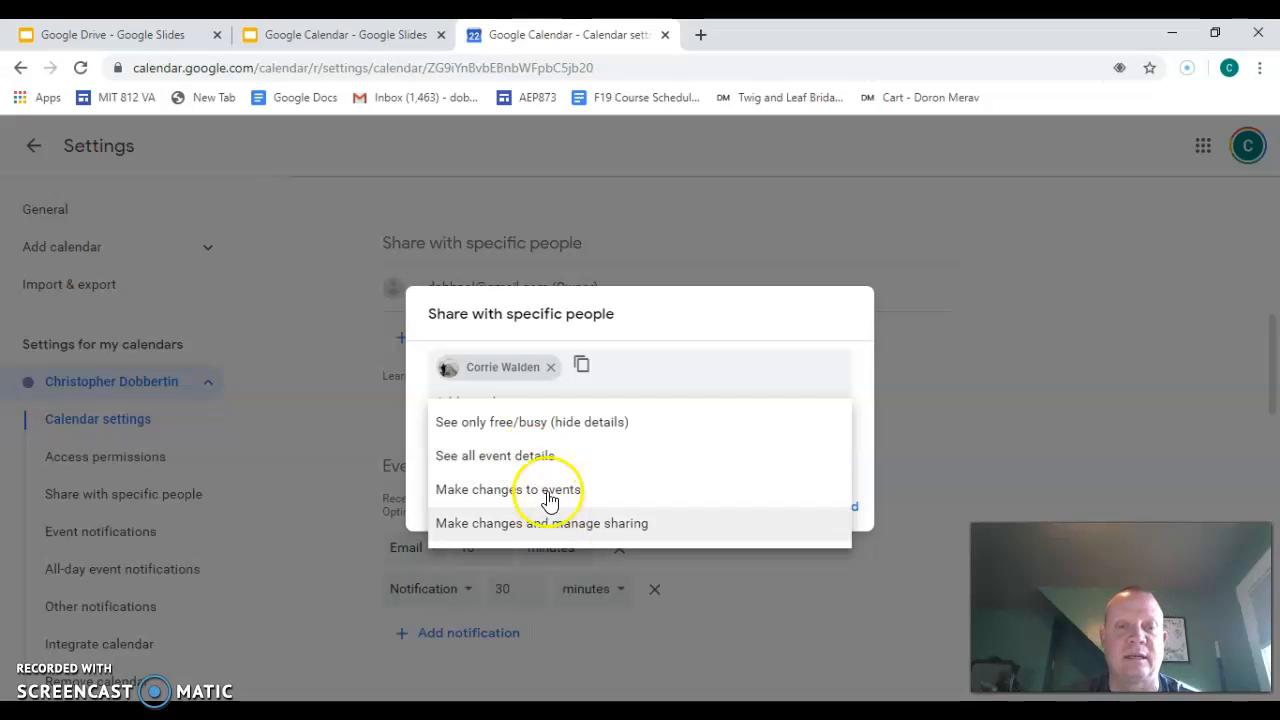
Send the sharing invitation with the "See only free/busy (hide details)" permission and return to the month calendar.
{"action": "left_click", "coordinate": [530, 430]}
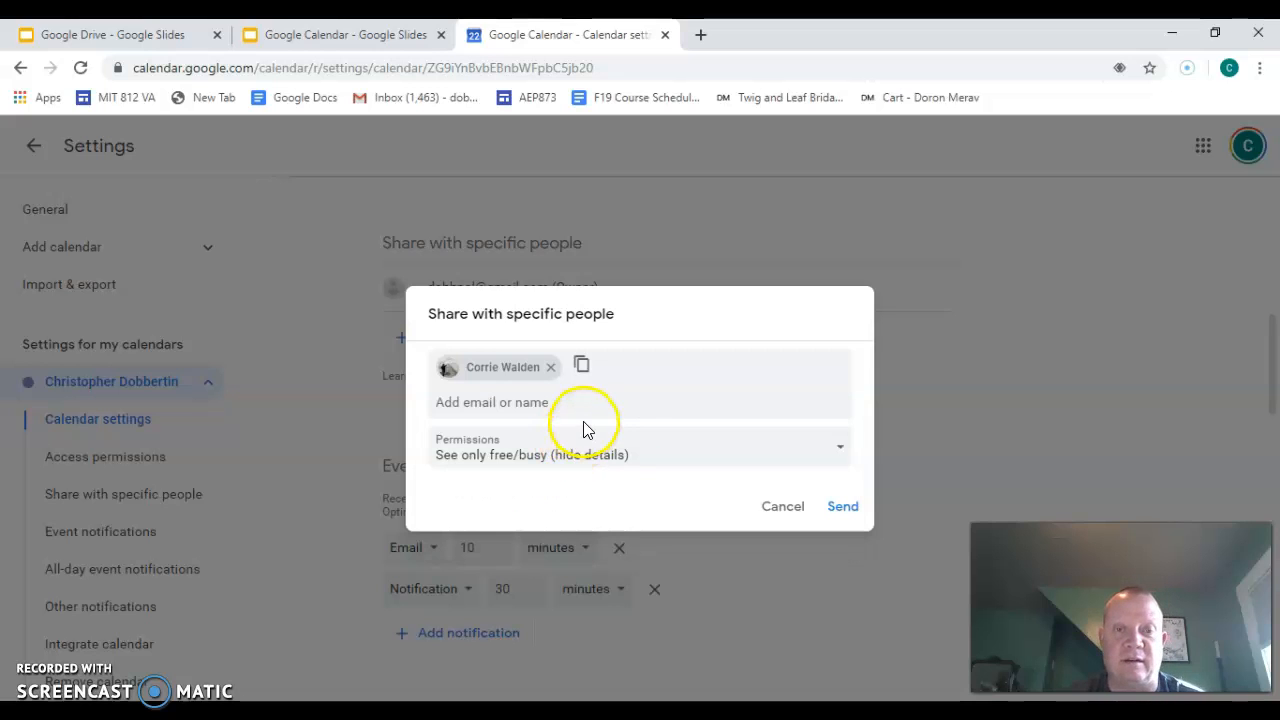
{"action": "left_click", "coordinate": [843, 506]}
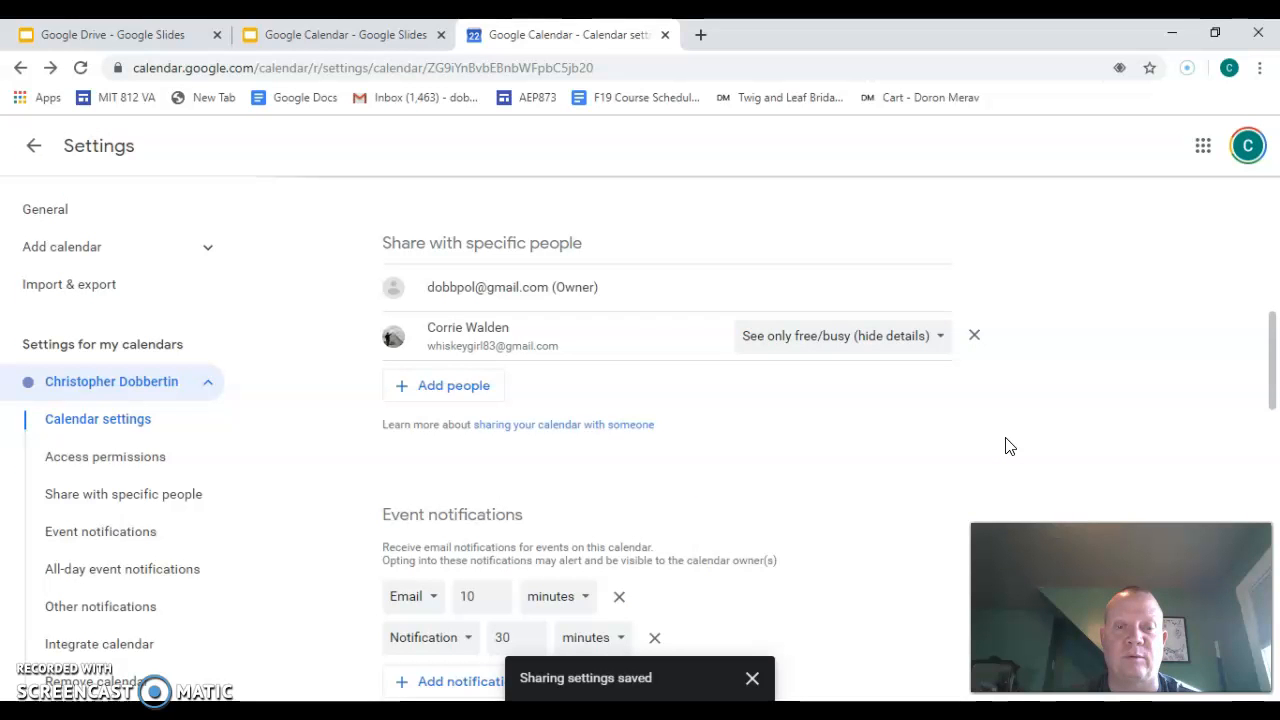
{"action": "scroll", "coordinate": [1000, 440], "scroll_direction": "down", "scroll_amount": 1}
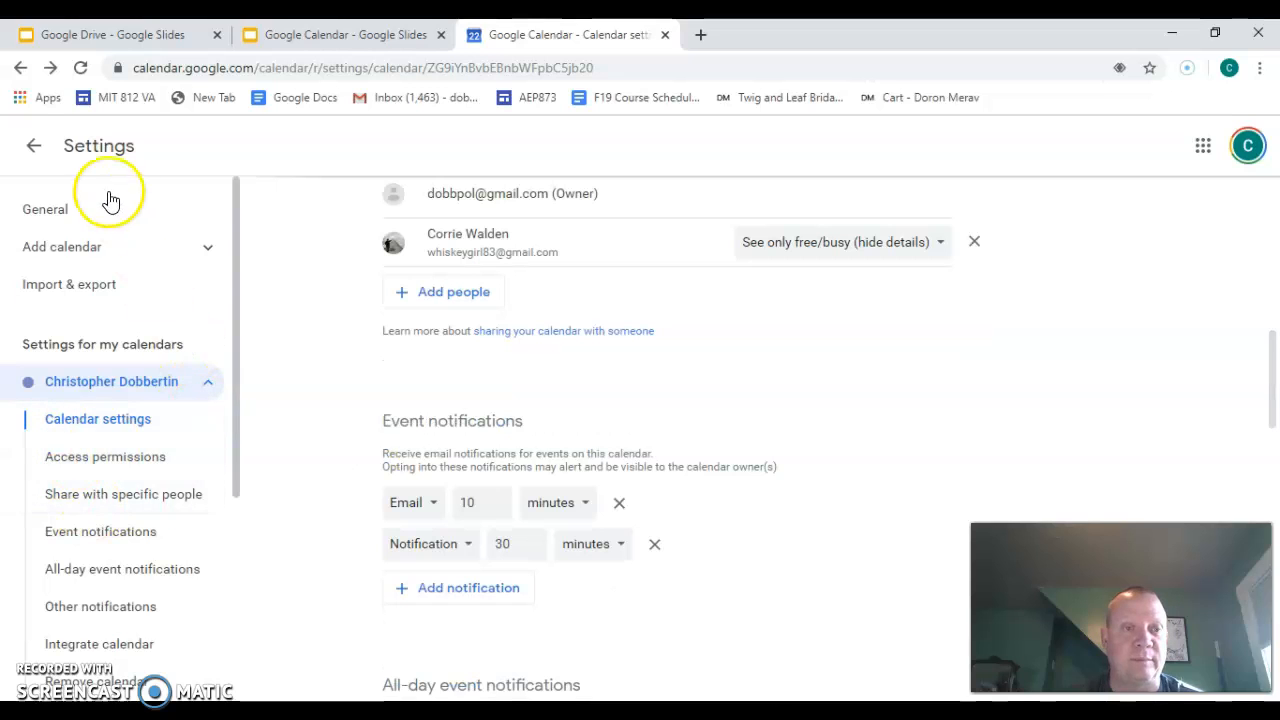
{"action": "left_click", "coordinate": [38, 145]}
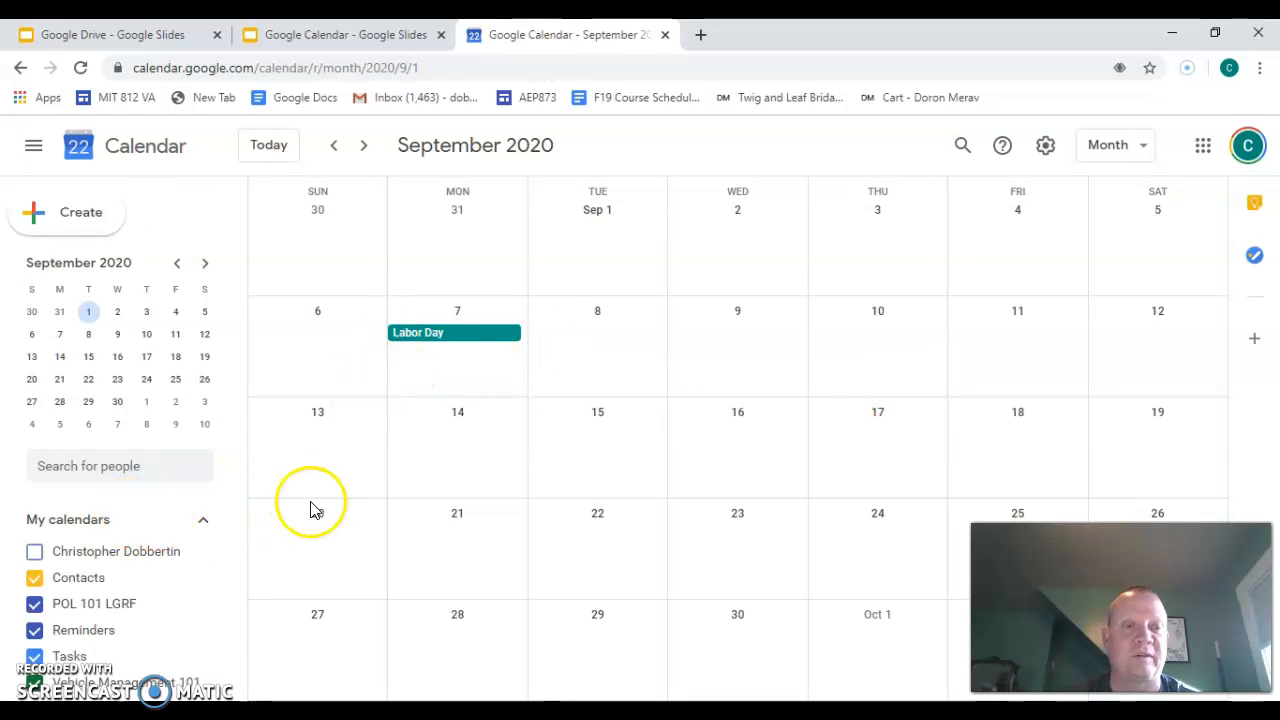
Open the Subscribe to calendar page from Other calendars, show the suggested contacts and dismiss them without adding a calendar.
{"action": "scroll", "coordinate": [130, 528], "scroll_direction": "down", "scroll_amount": 3}
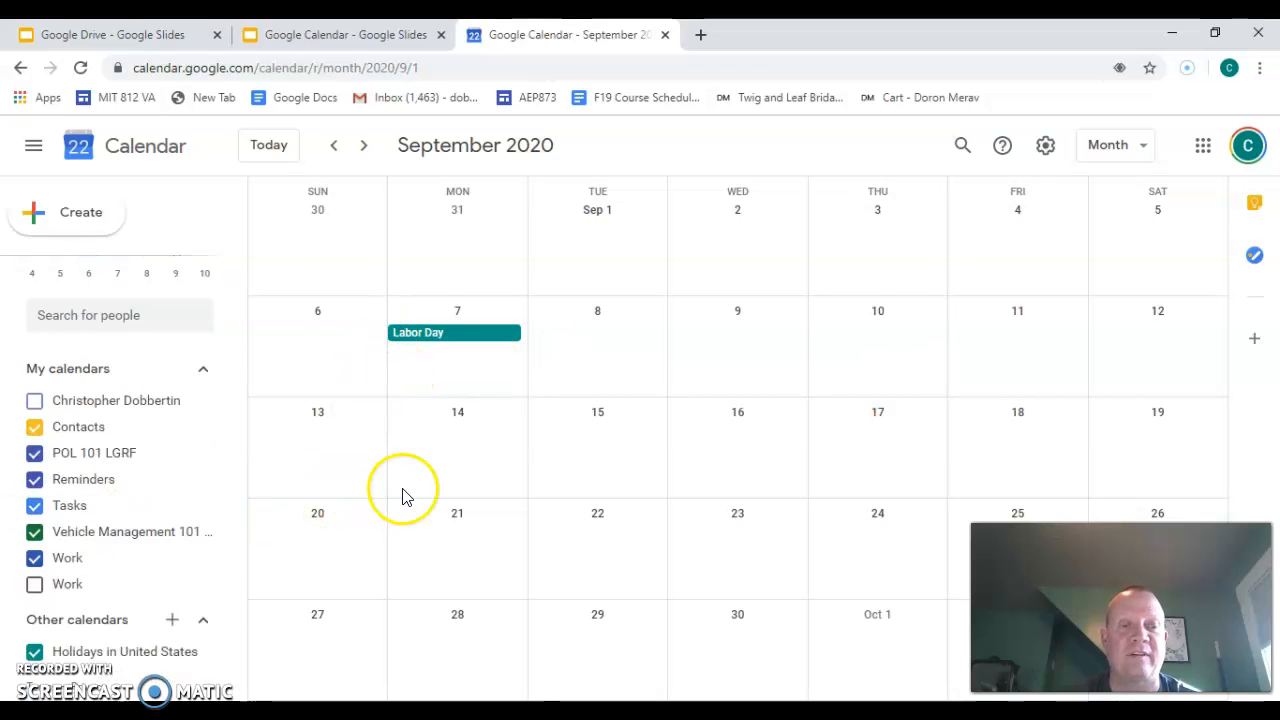
{"action": "scroll", "coordinate": [400, 500], "scroll_direction": "down", "scroll_amount": 1}
{"action": "scroll", "coordinate": [135, 600], "scroll_direction": "down", "scroll_amount": 1}
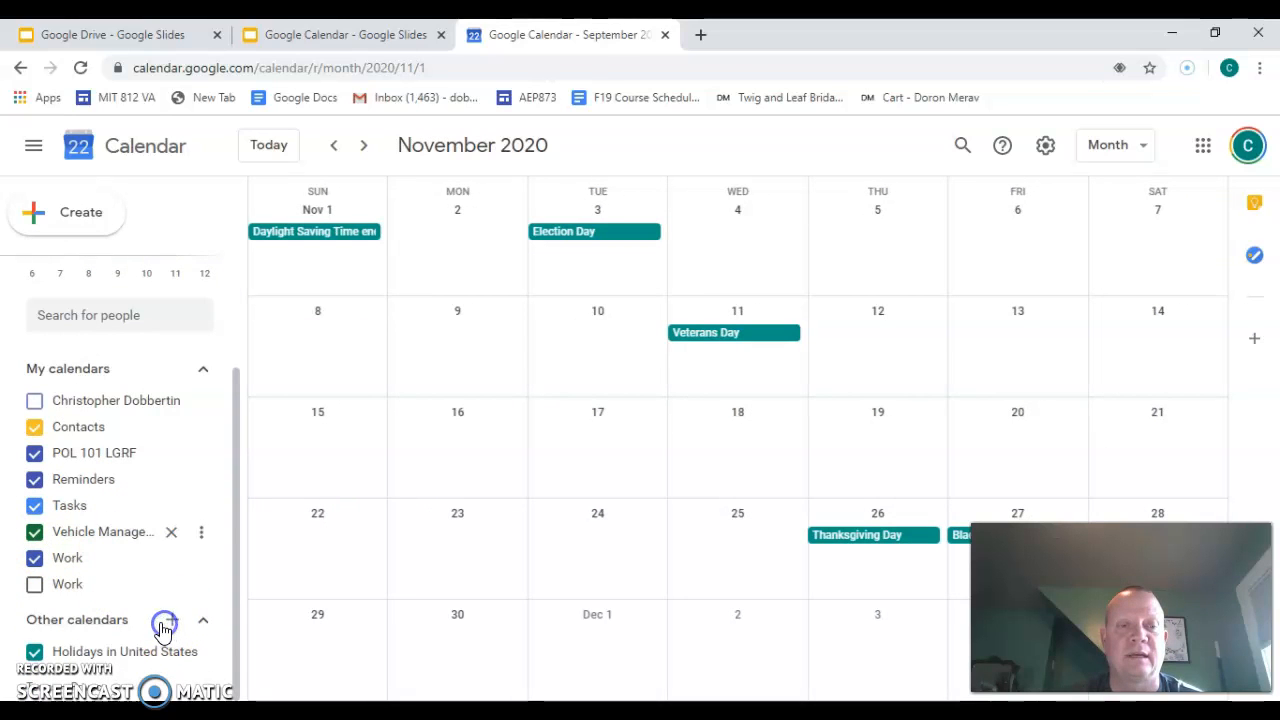
{"action": "left_click", "coordinate": [172, 619]}
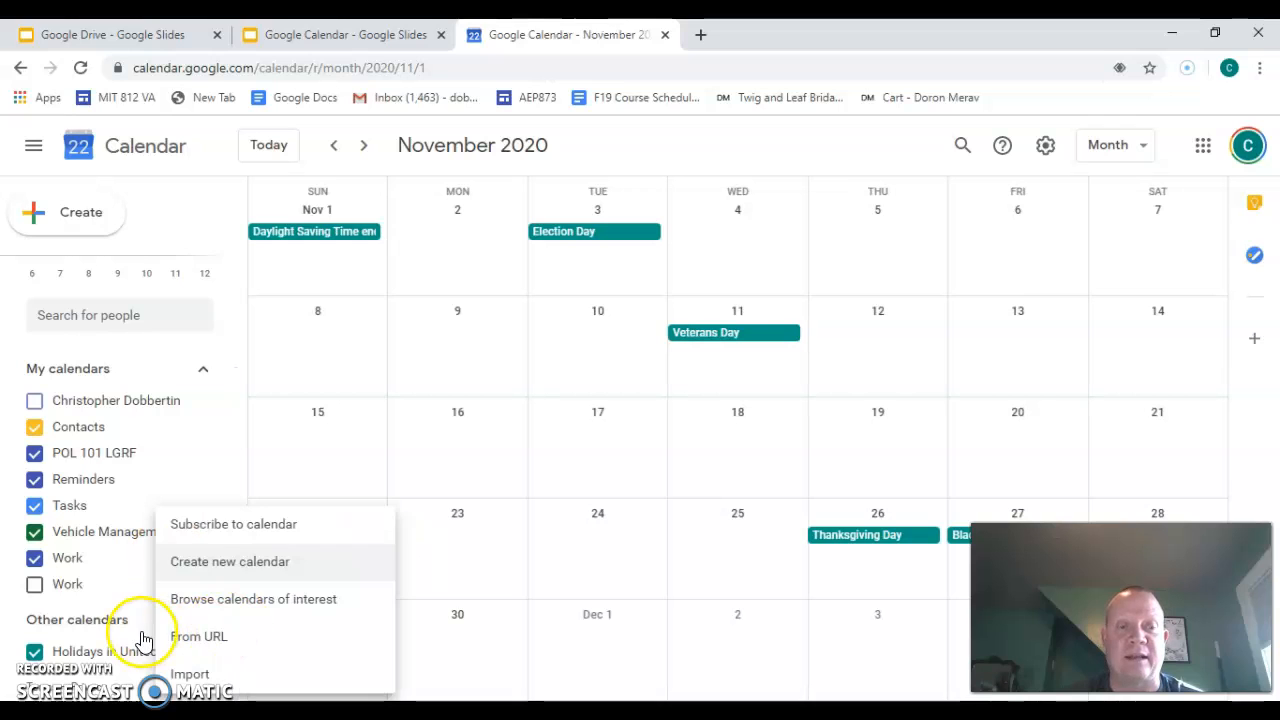
{"action": "left_click", "coordinate": [189, 526]}
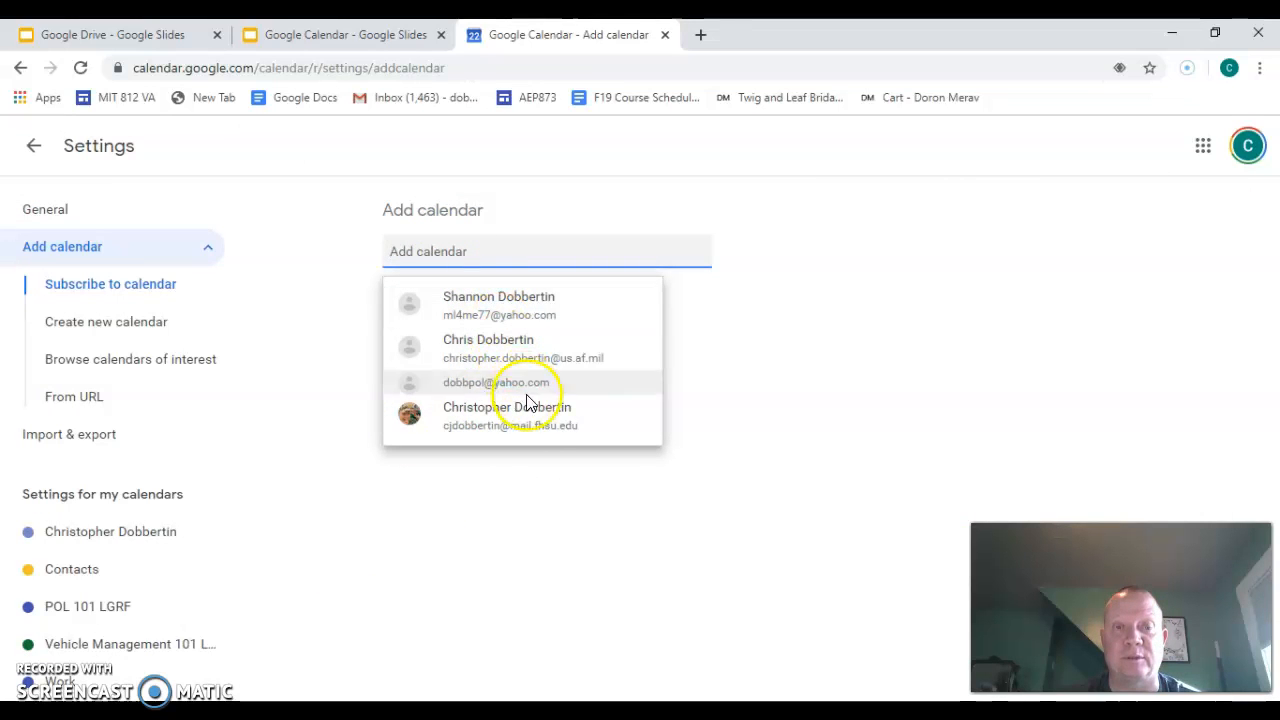
{"action": "left_click", "coordinate": [758, 382]}
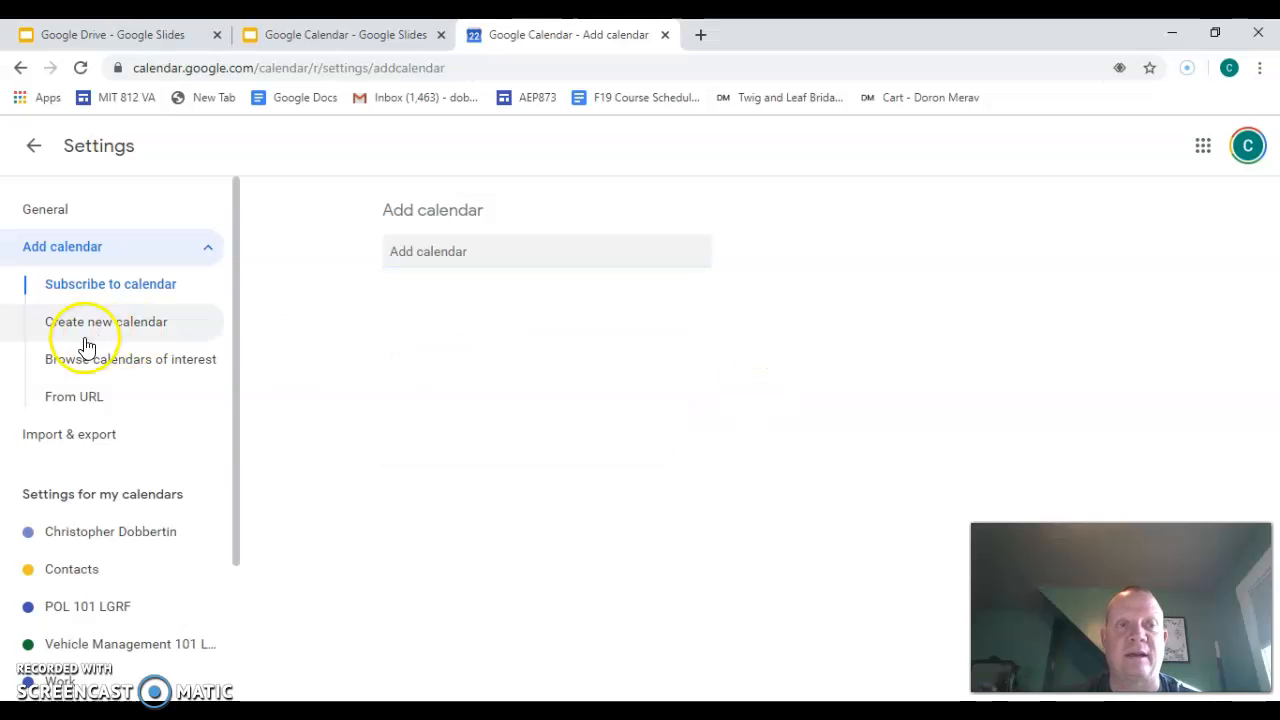
Leave the calendar settings and browse the month calendar back to September 2020.
{"action": "left_click_drag", "start_coordinate": [238, 324], "coordinate": [229, 206]}
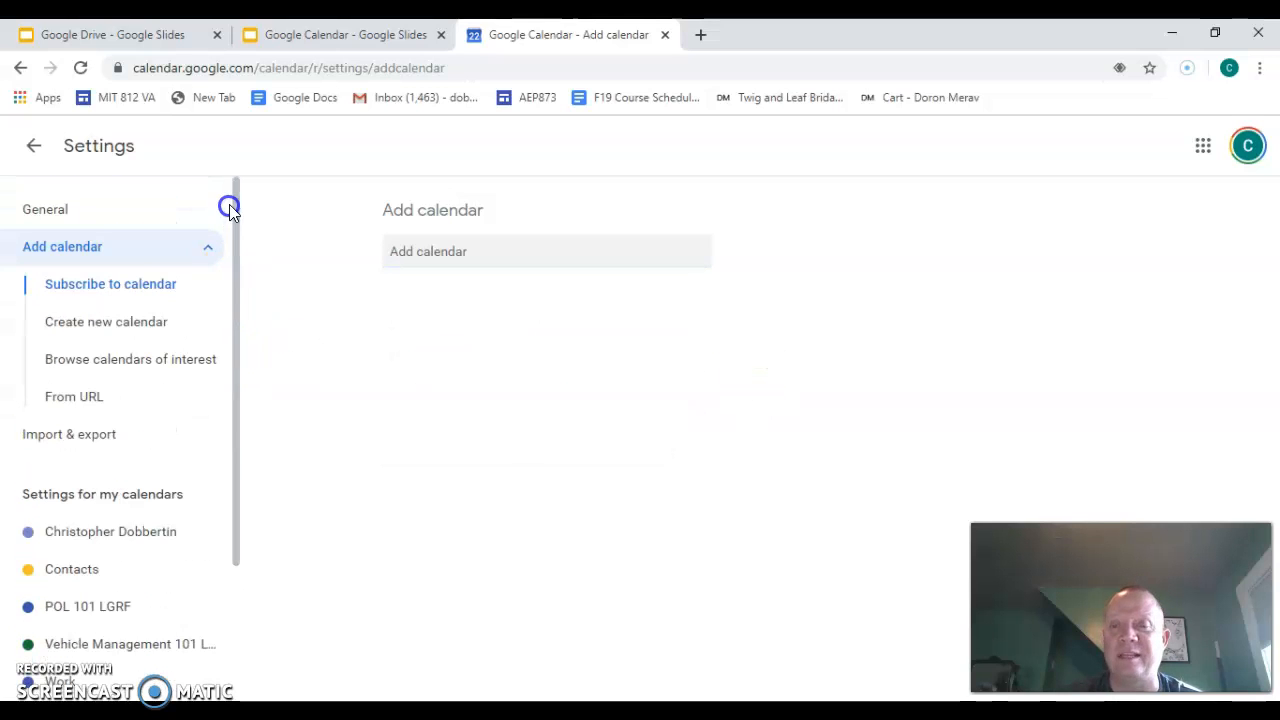
{"action": "left_click", "coordinate": [20, 143]}
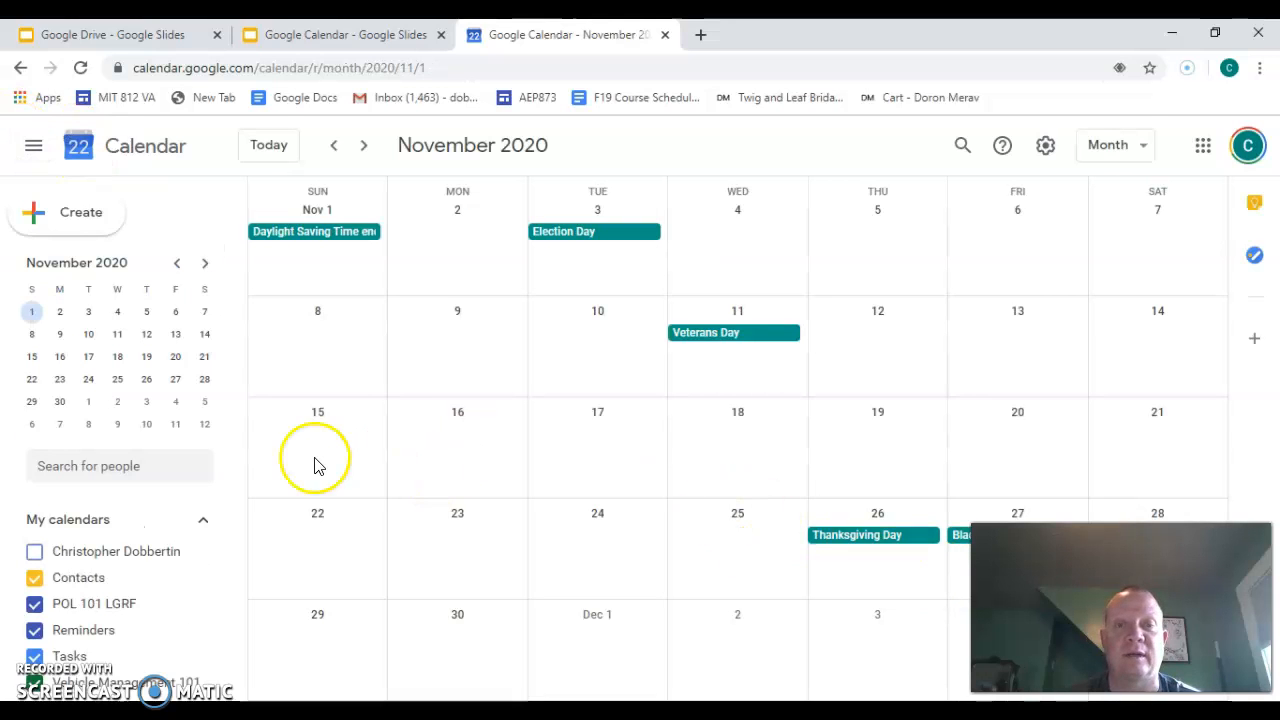
{"action": "scroll", "coordinate": [520, 471], "scroll_direction": "up", "scroll_amount": 2}
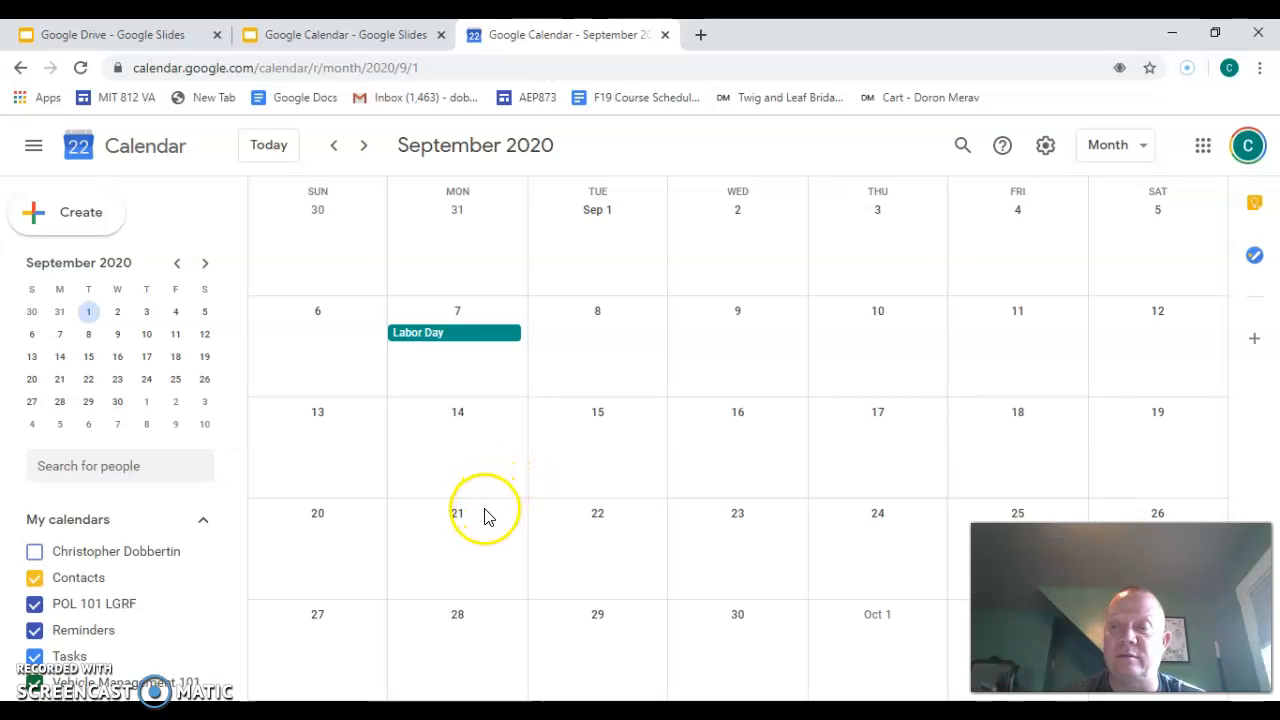
Switch to the Google Calendar presentation in Google Slides and on to the Google Drive presentation.
{"action": "left_click", "coordinate": [327, 37]}
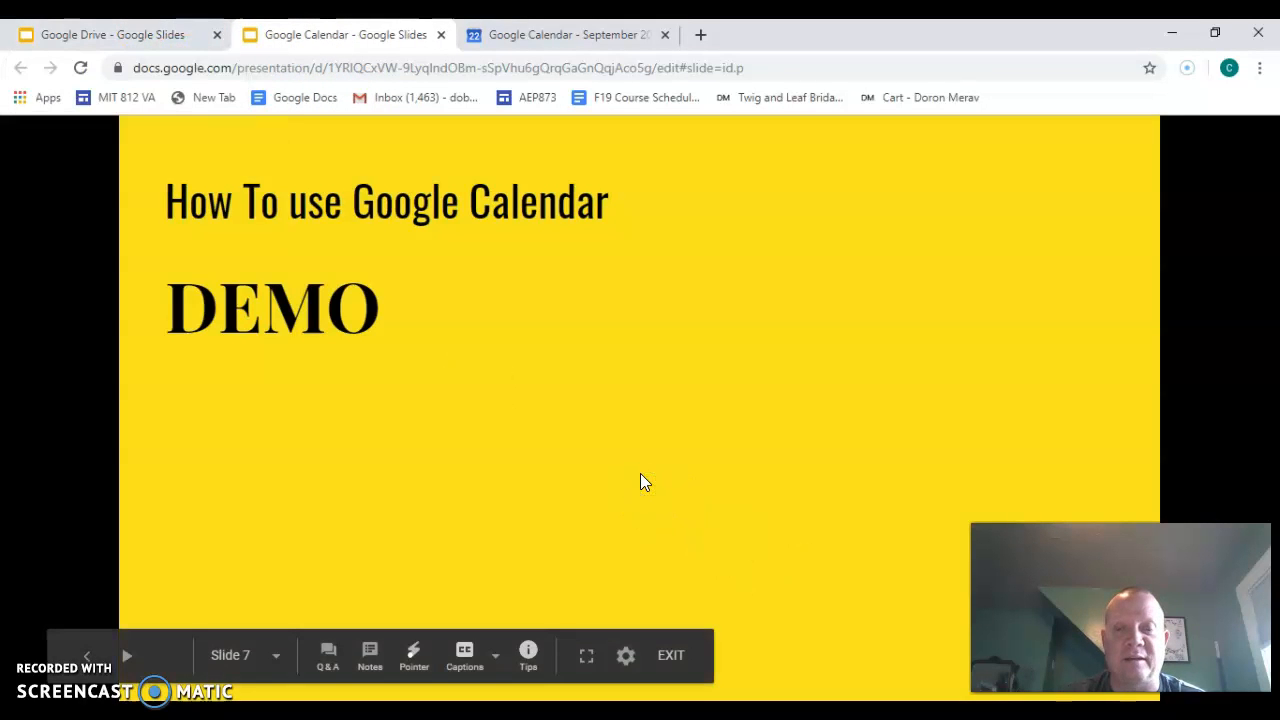
{"action": "left_click", "coordinate": [146, 34]}
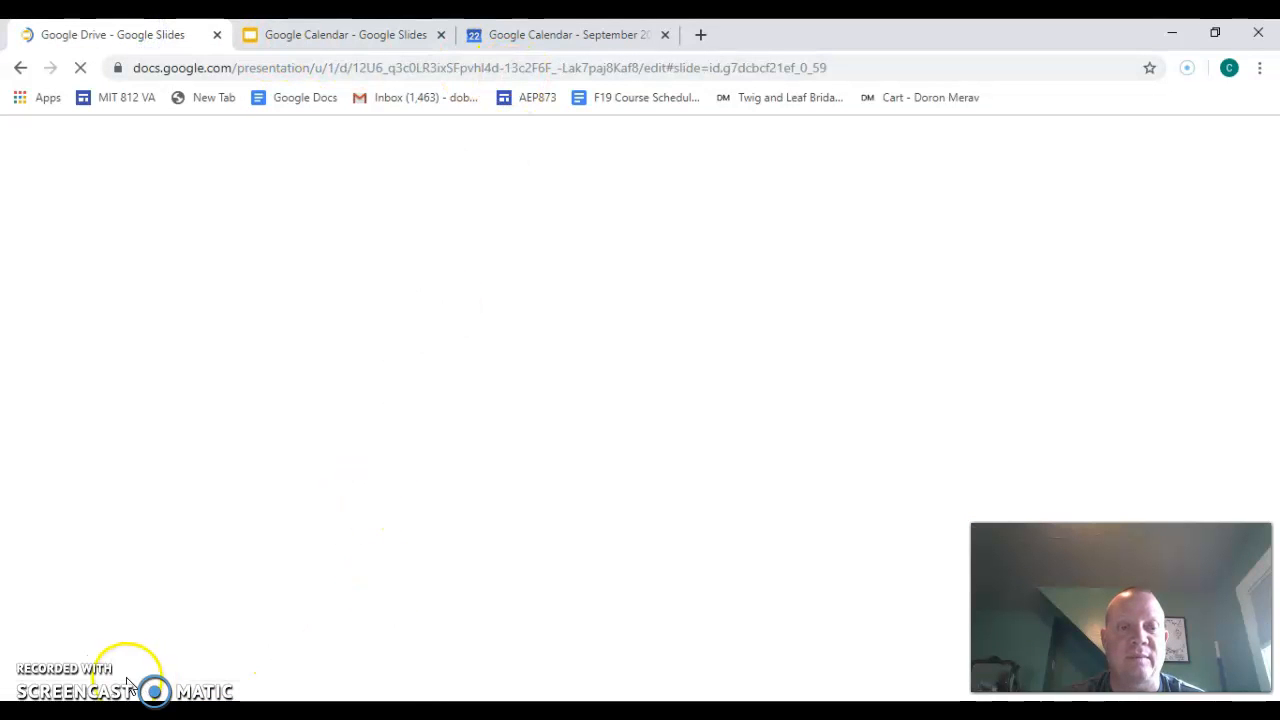